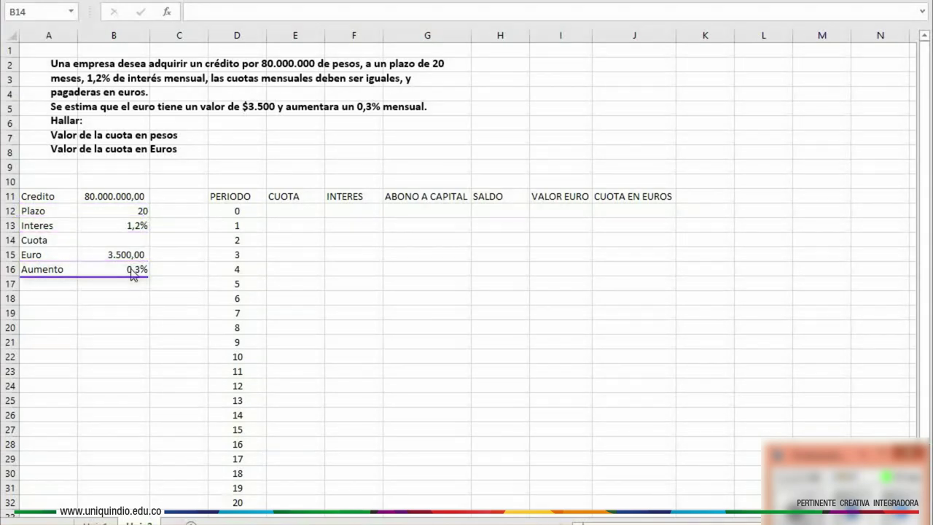
Insert the PAGO function from the Financiera category into the Cuota cell B14
click(129, 241)
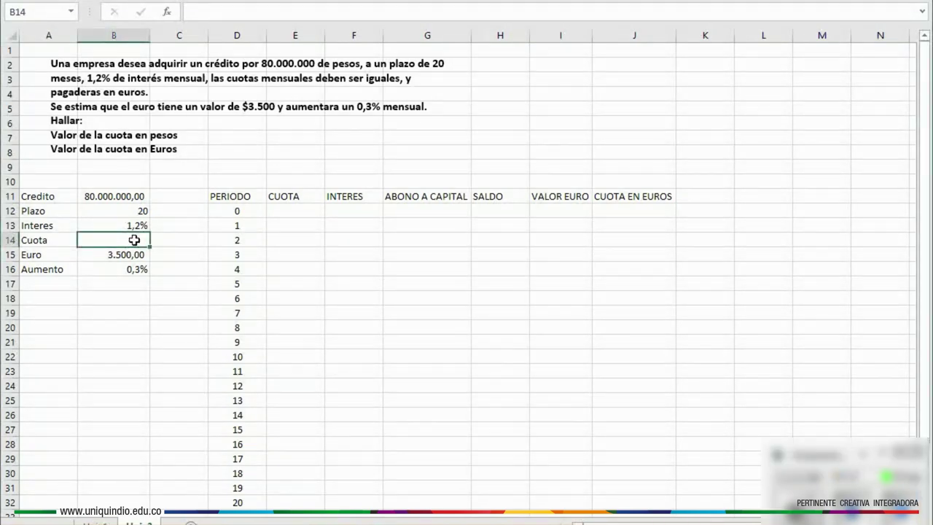
text(=)
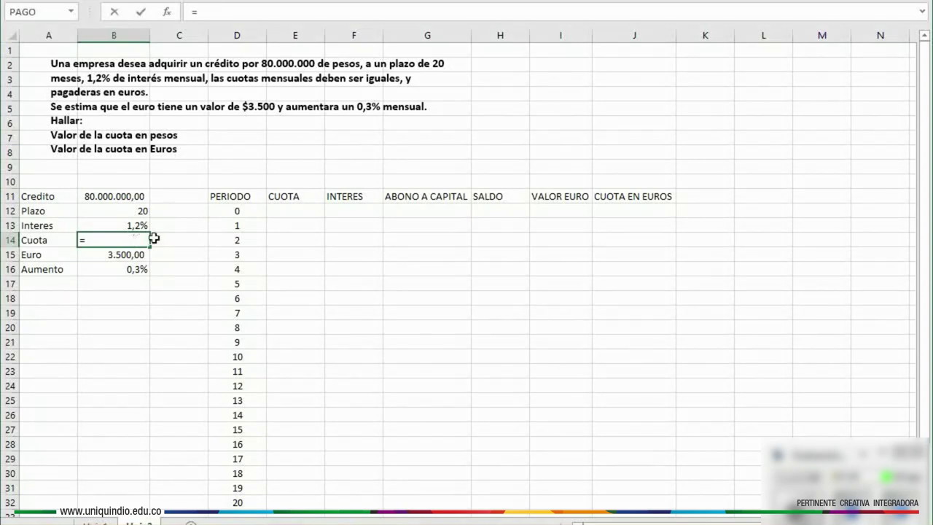
click(166, 12)
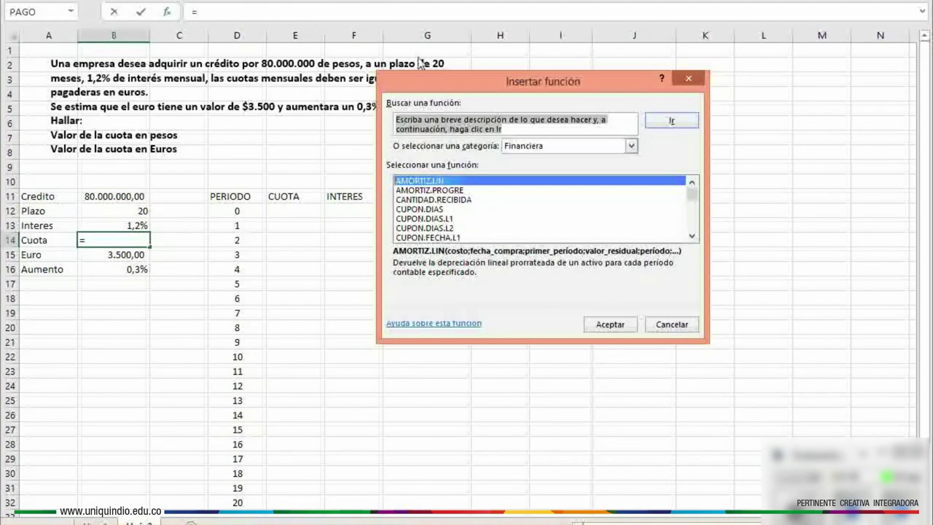
click(631, 146)
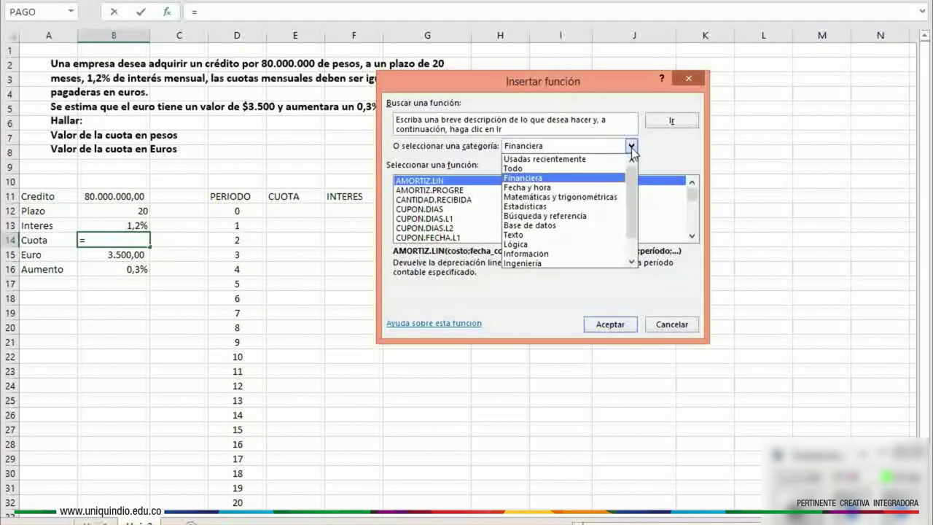
click(548, 180)
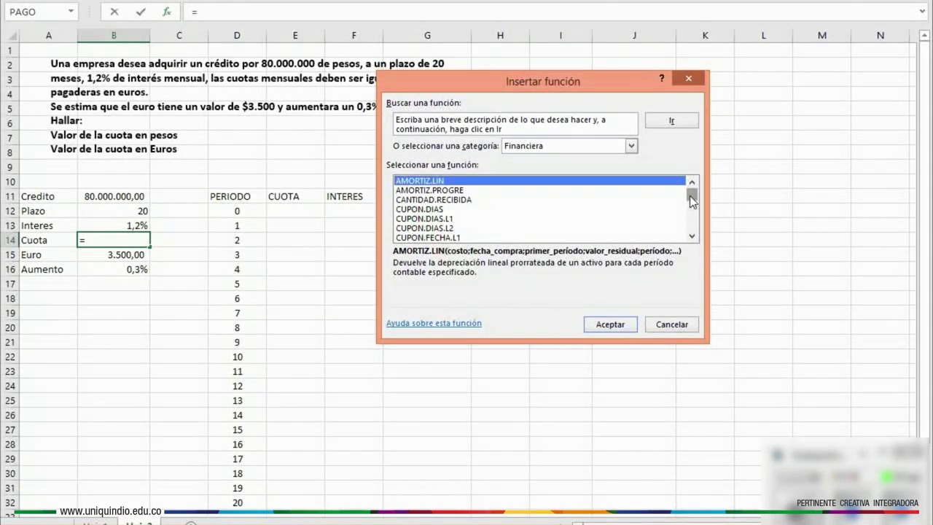
drag(690, 195, 690, 210)
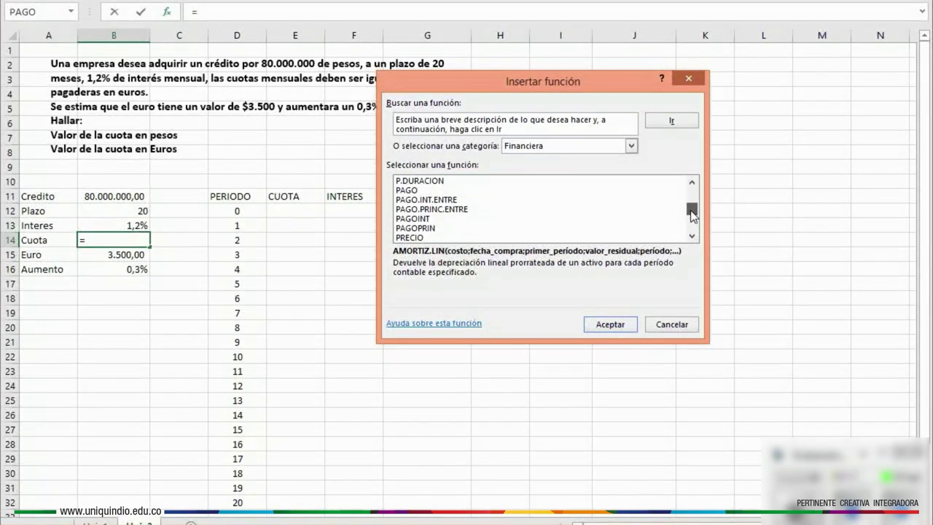
click(407, 191)
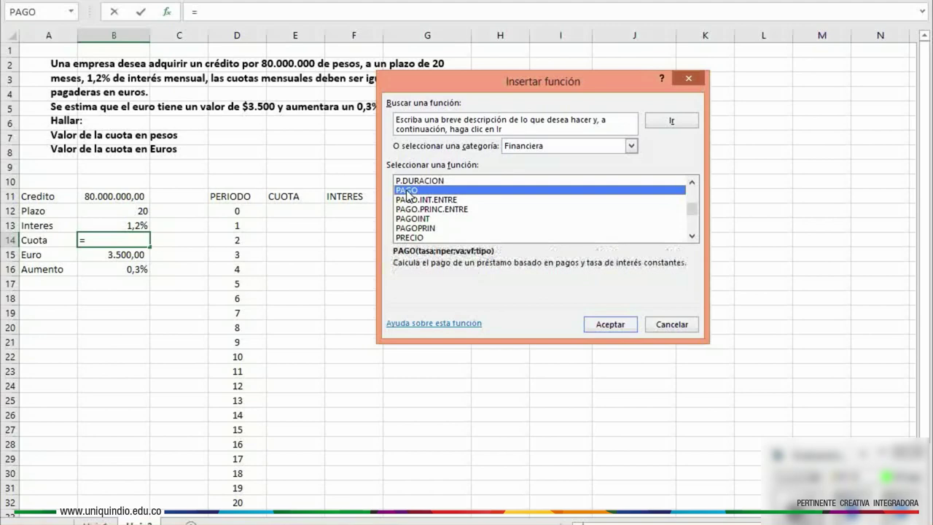
double_click(498, 190)
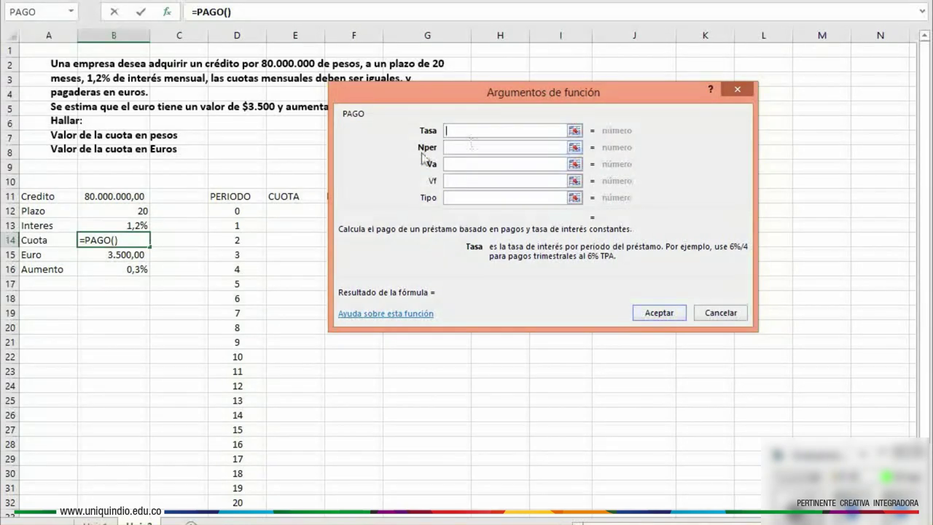
Set the PAGO arguments to Tasa B13, Nper B12 and Va -B11, and accept the function
click(131, 226)
click(458, 148)
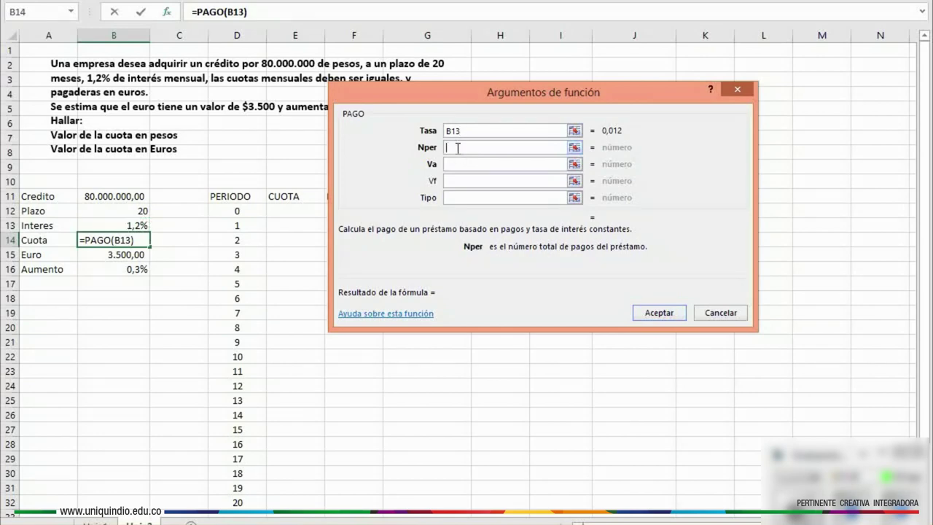
click(130, 212)
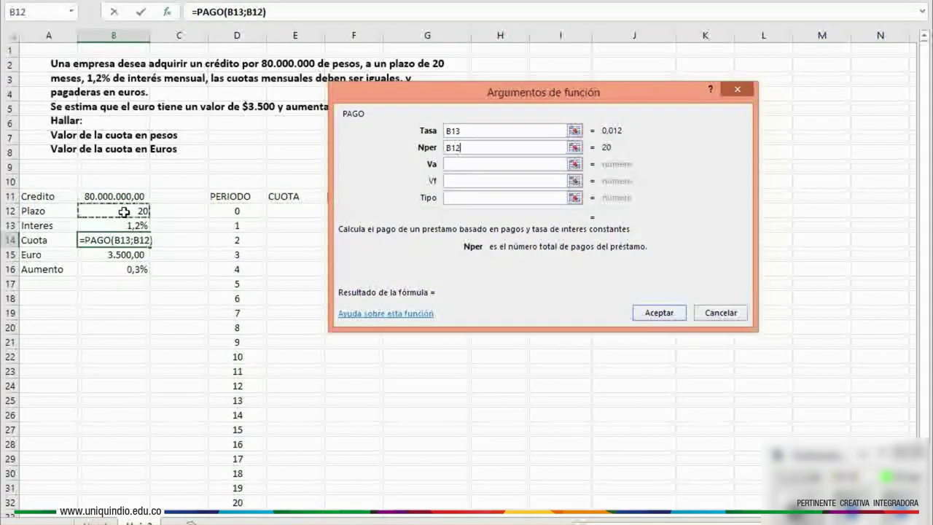
click(456, 164)
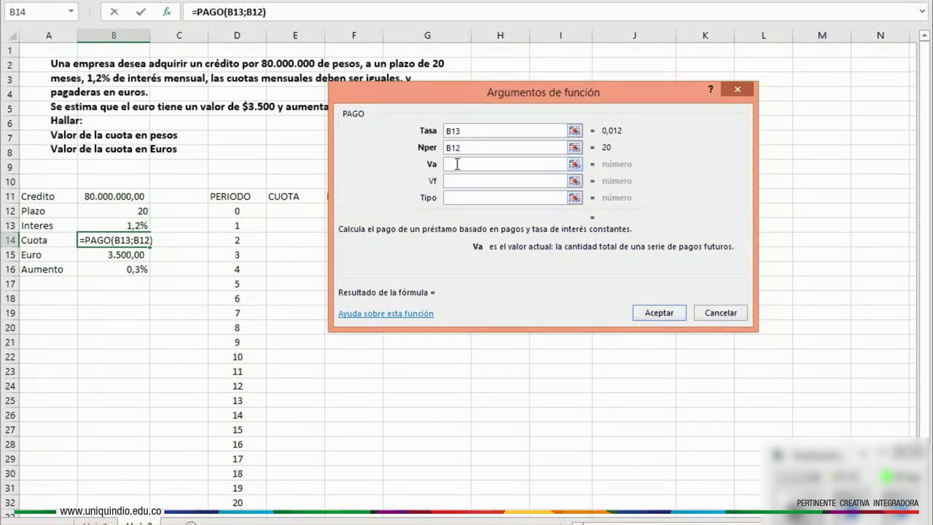
text(-)
click(116, 195)
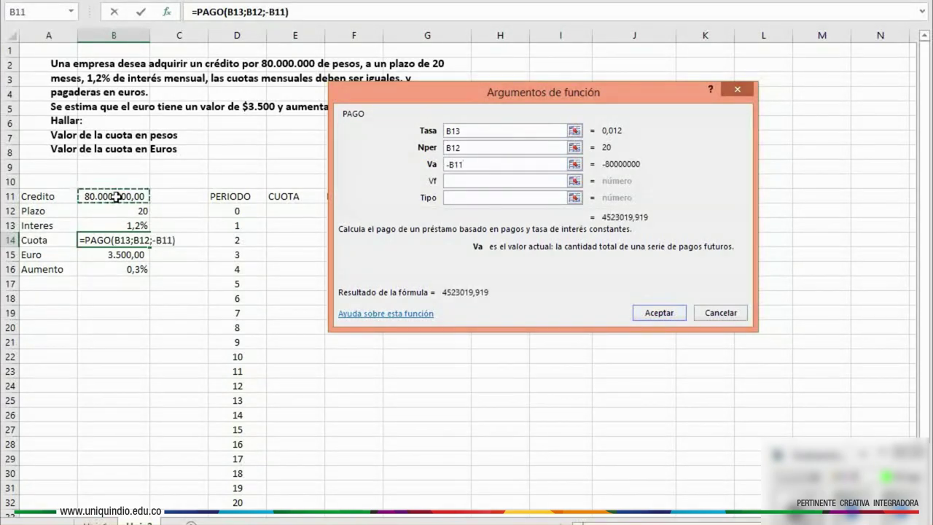
click(659, 312)
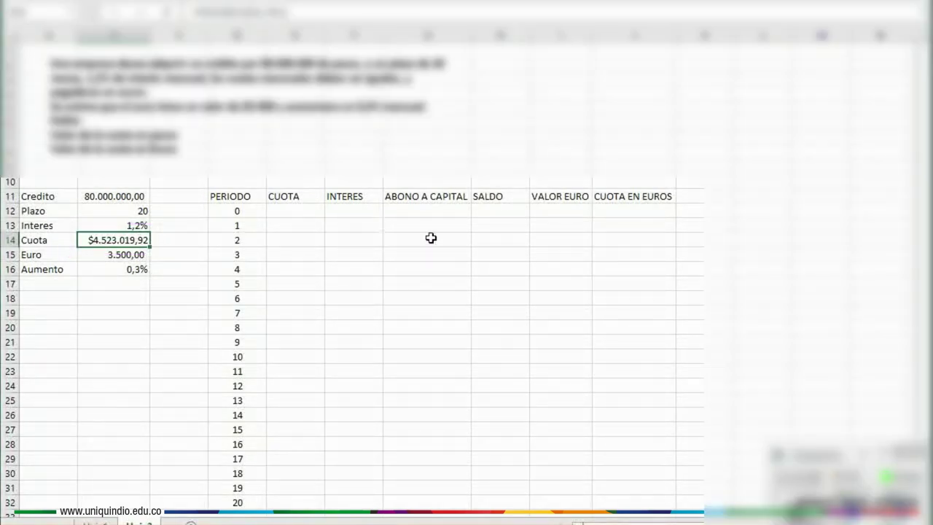
Link the period 0 SALDO cell H12 to the credit amount with the formula =B11
click(383, 309)
click(382, 309)
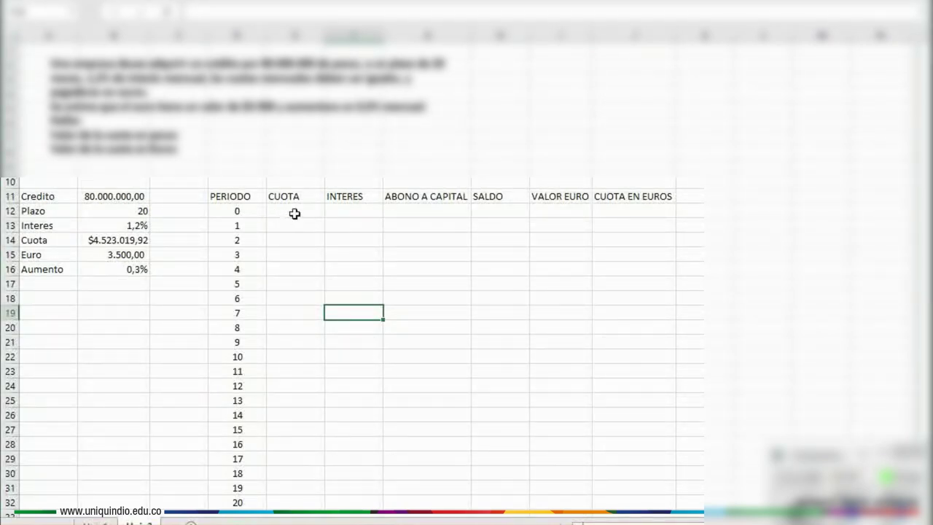
click(496, 210)
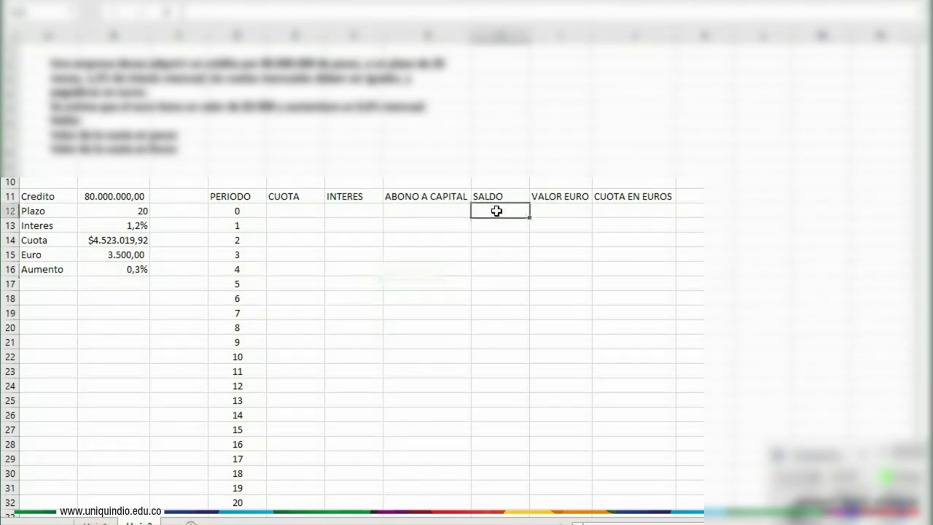
text(=)
click(105, 197)
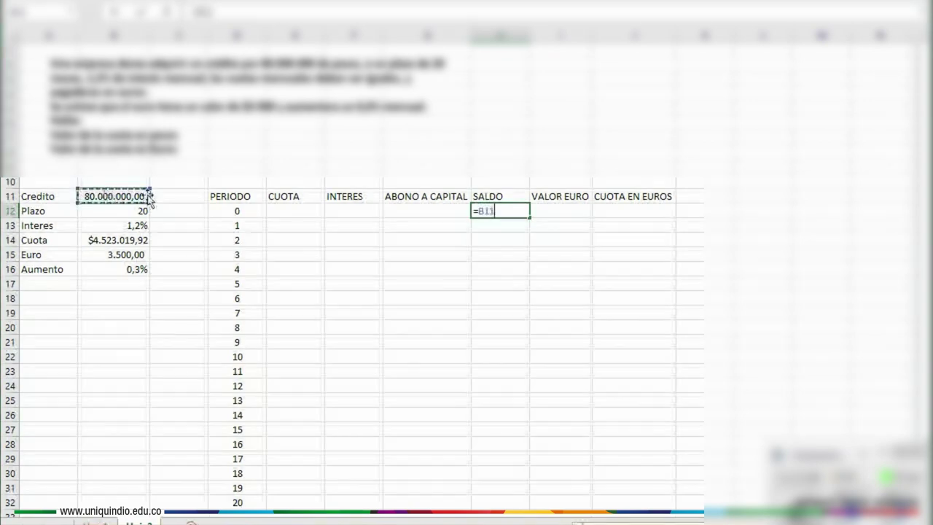
key(Return)
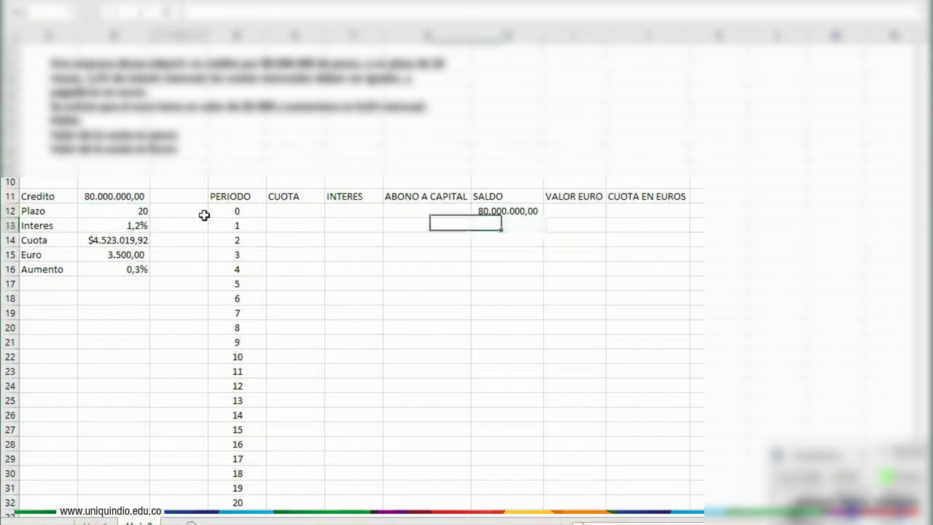
right_click(204, 213)
key(Escape)
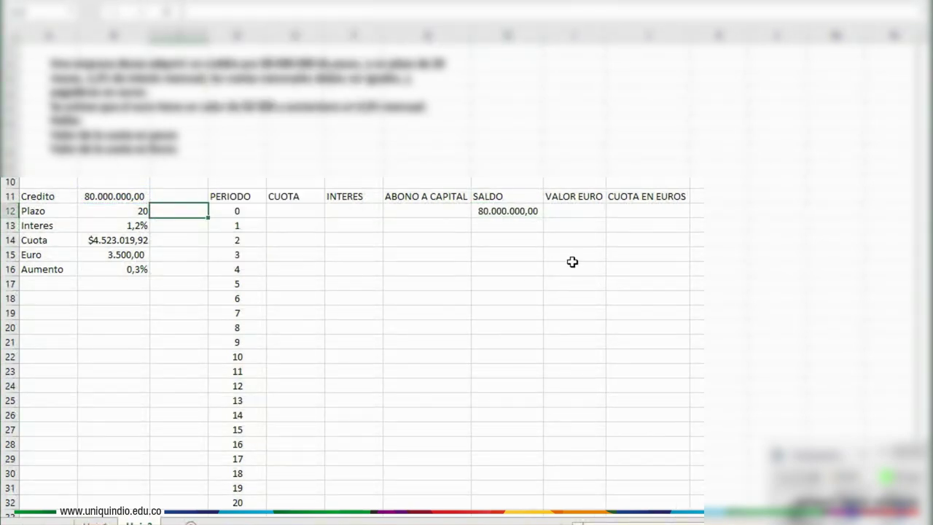
Fill the period 1 CUOTA cell E13 with a reference to the calculated instalment, =B14
click(306, 226)
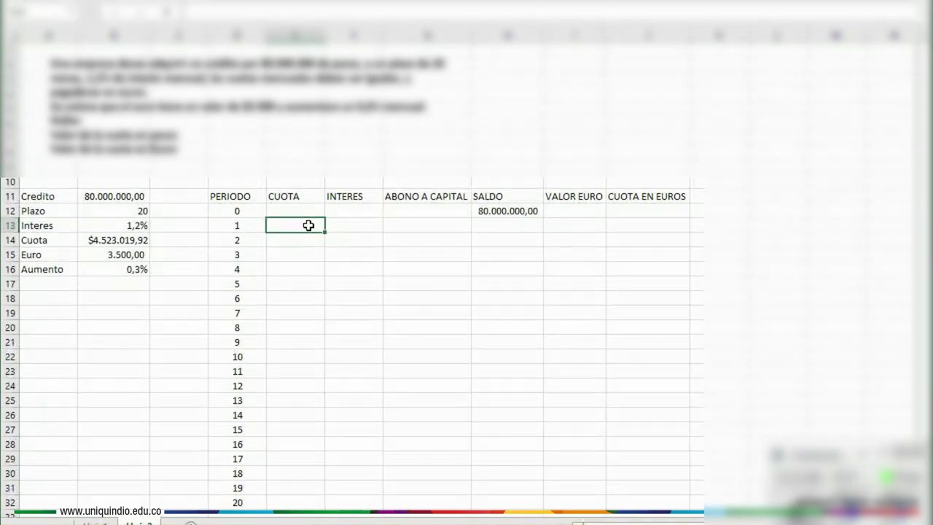
text(=)
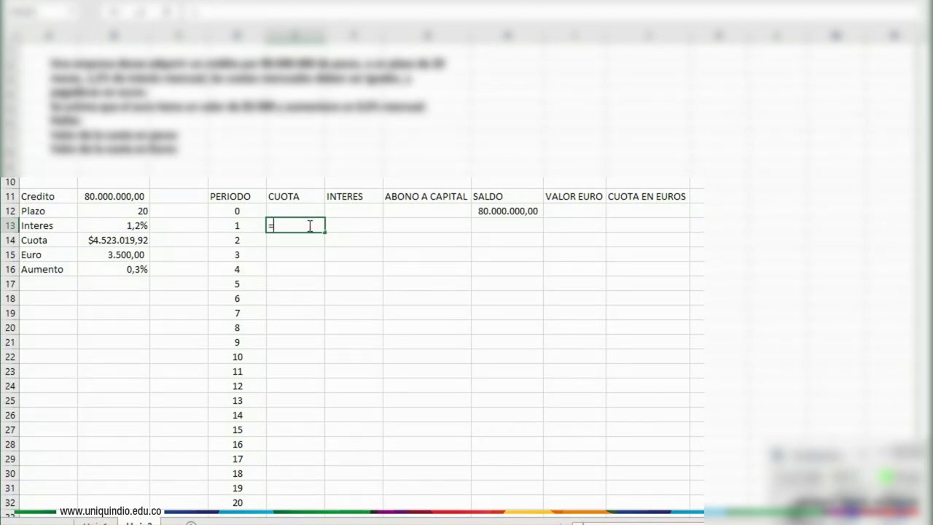
click(118, 241)
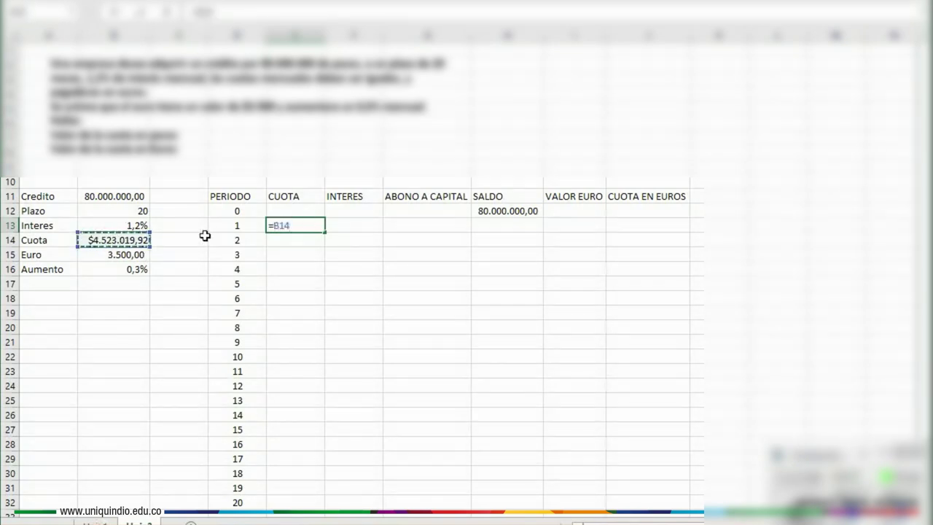
key(Return)
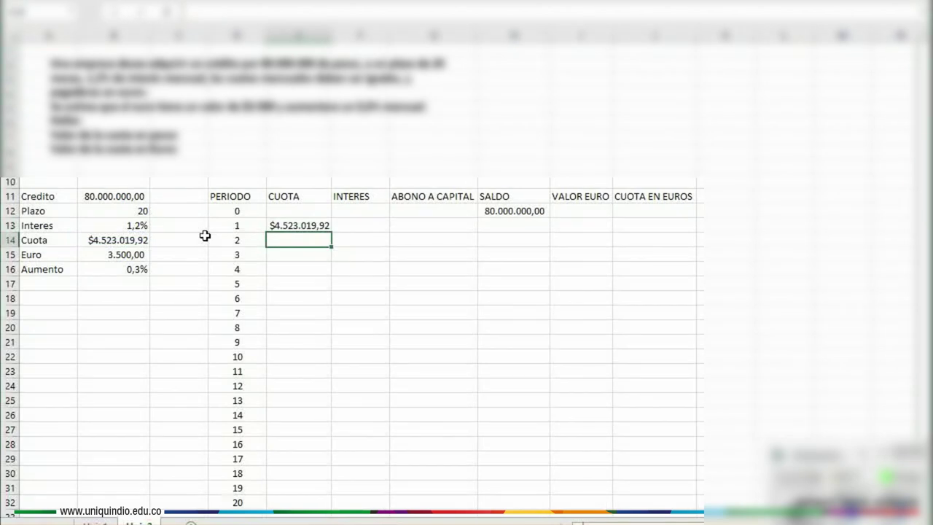
Make the B14 reference in the period 1 CUOTA formula absolute
click(298, 225)
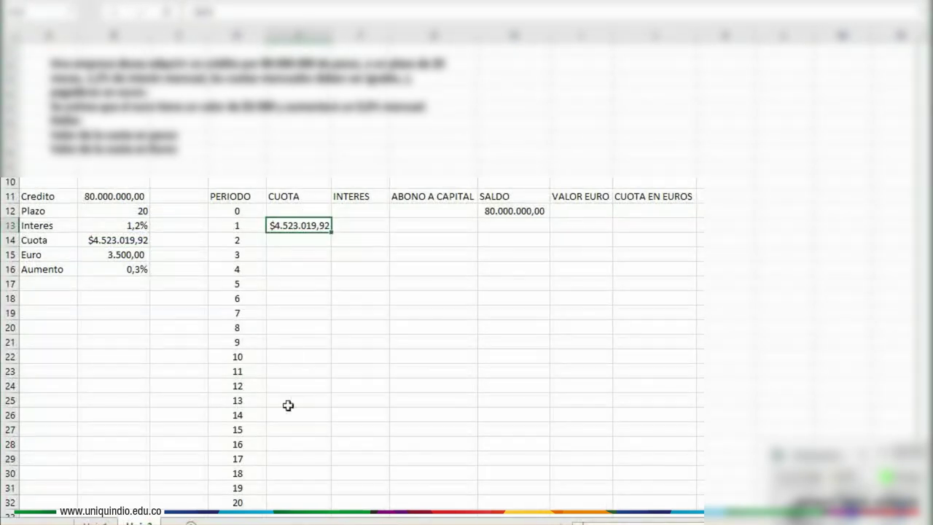
click(212, 12)
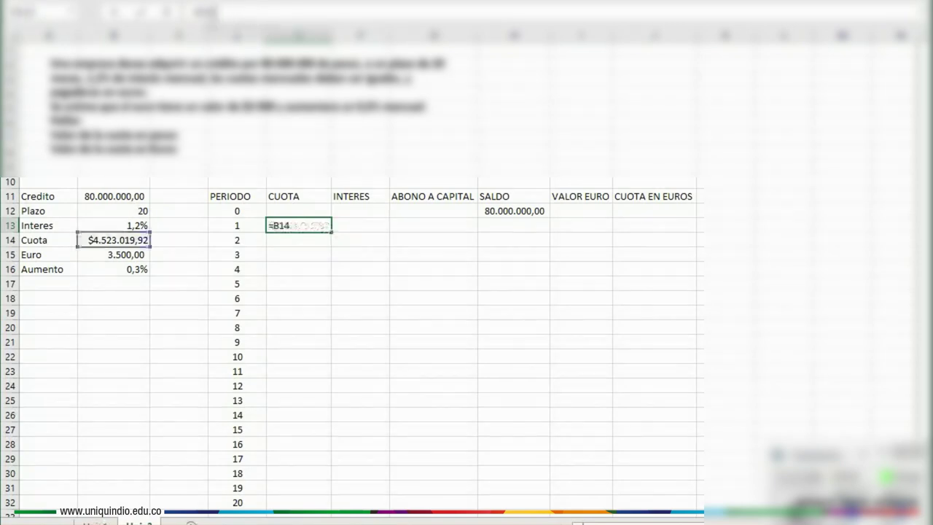
key(F4)
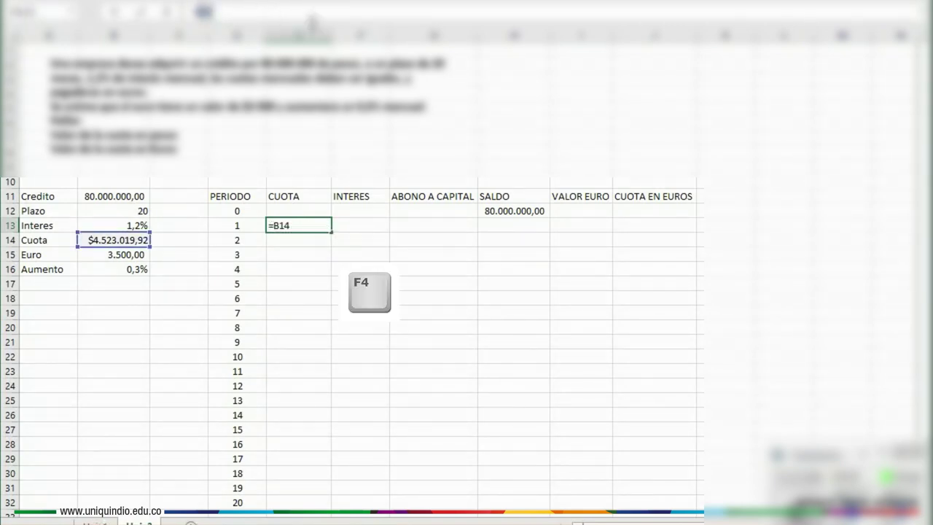
key(Return)
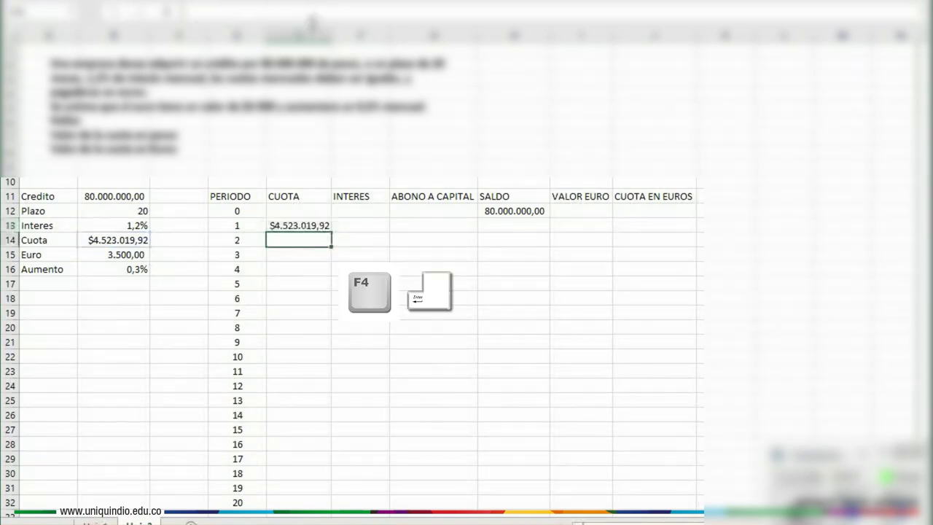
Calculate the period 1 INTERES in F13 as the previous balance times the interest rate, =H12*B13
click(361, 226)
text(=)
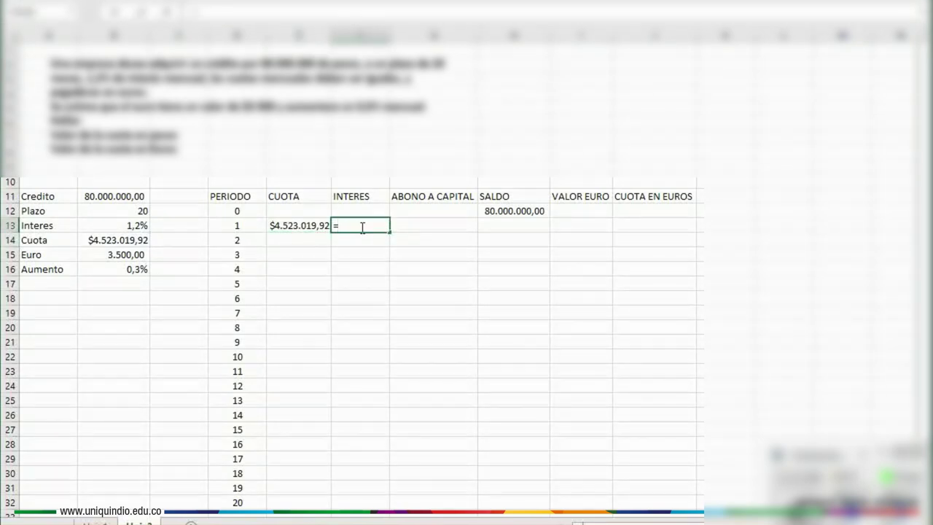
click(497, 211)
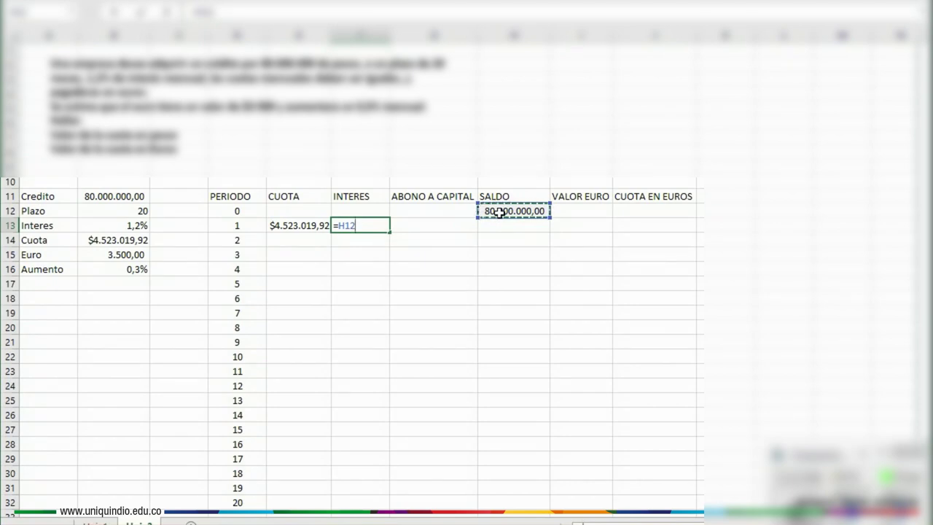
text(*)
click(131, 225)
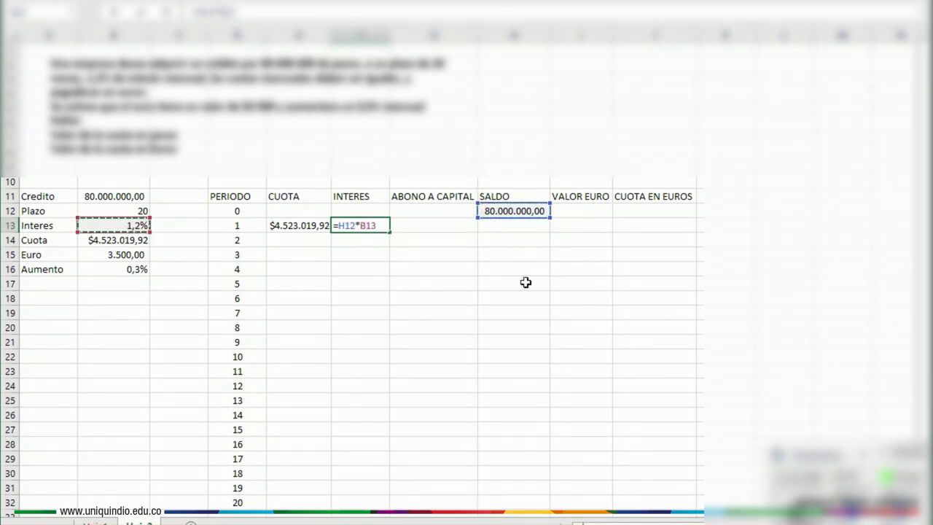
key(Return)
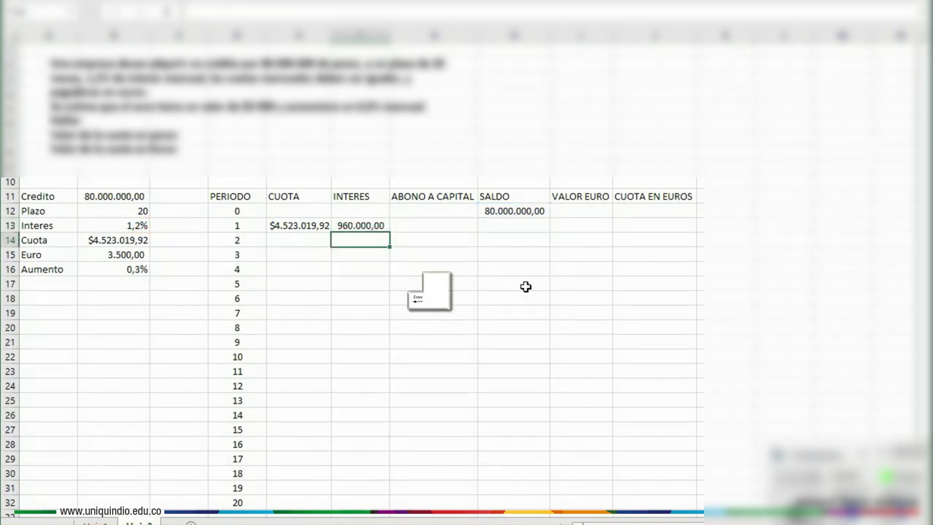
Make the B13 interest rate reference in the period 1 INTERES formula absolute
click(363, 225)
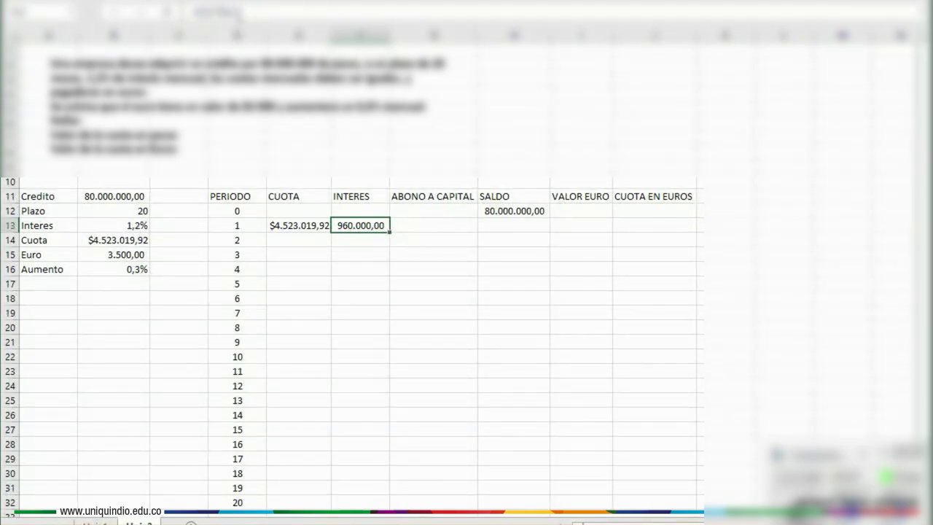
click(238, 7)
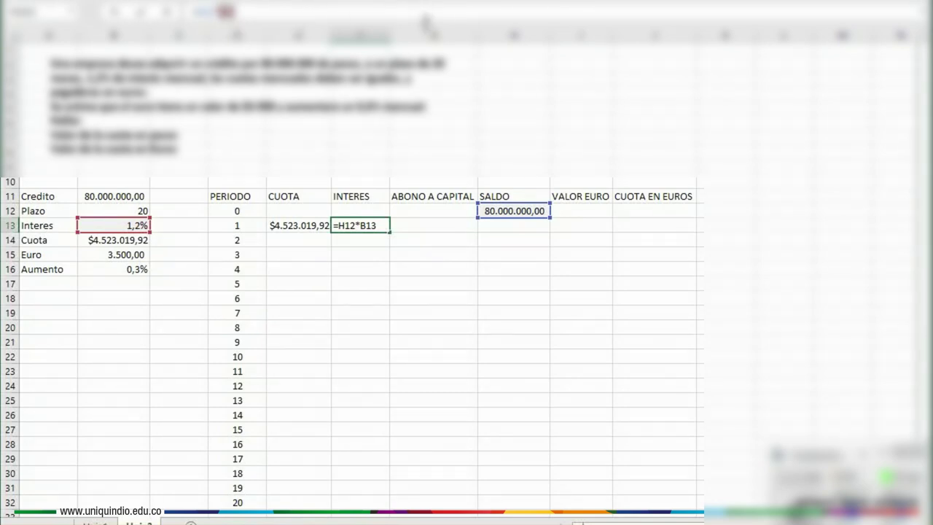
key(F4)
key(Return)
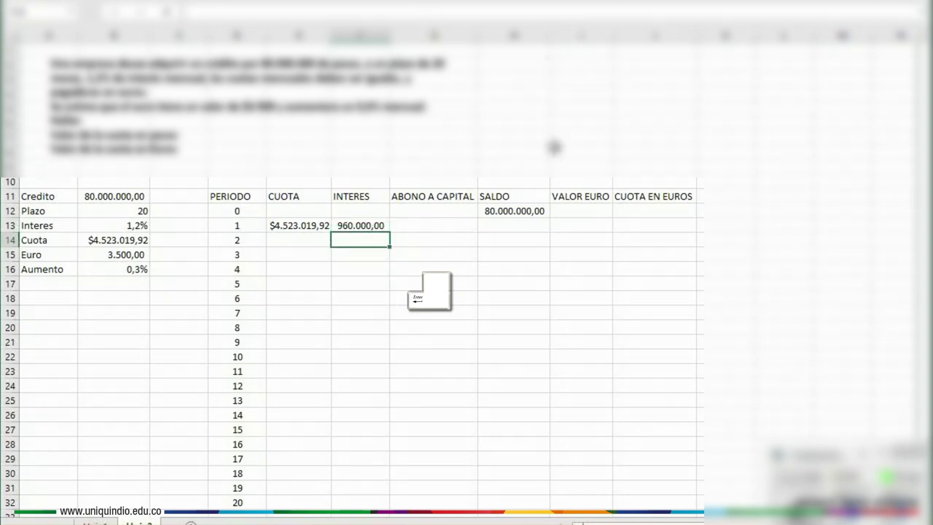
click(429, 225)
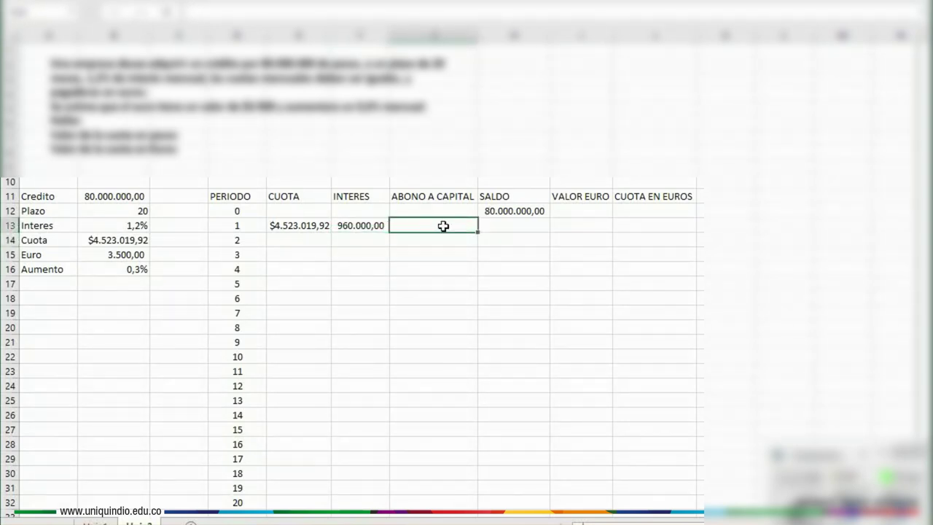
text(=)
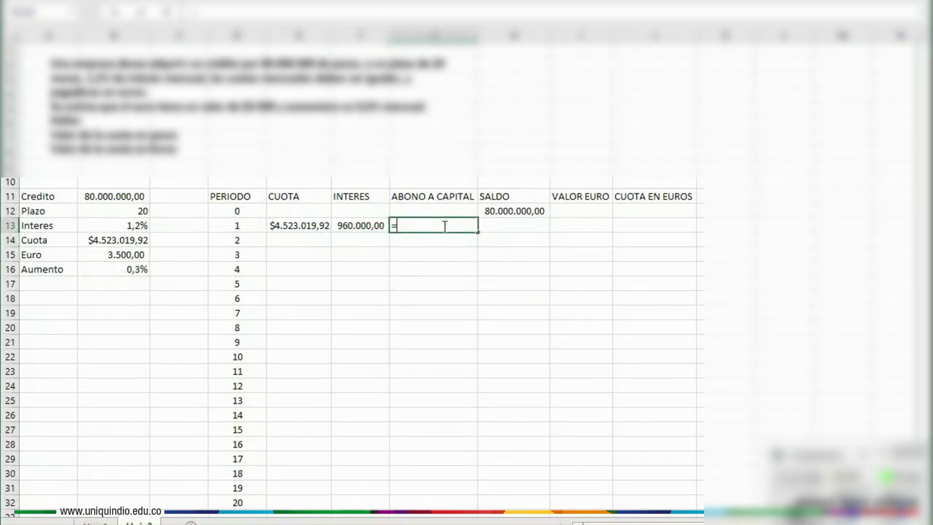
click(494, 211)
text(-)
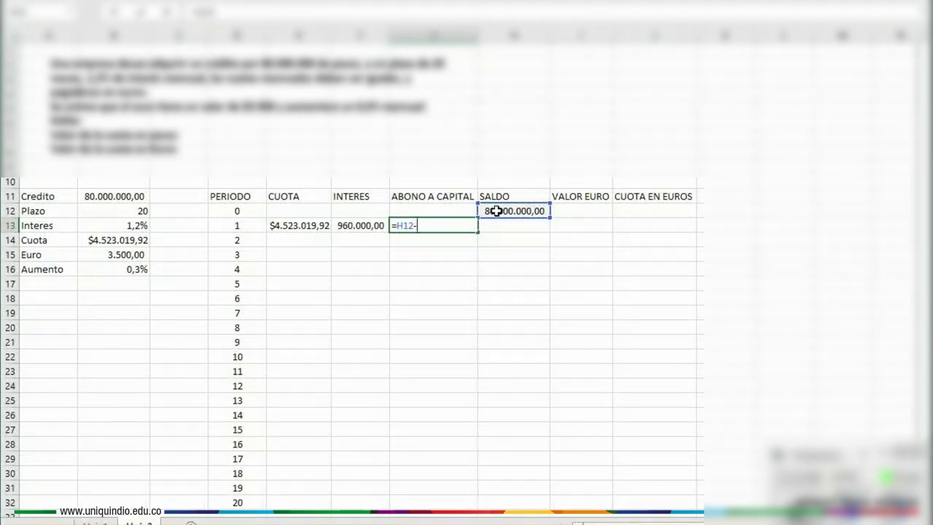
click(464, 357)
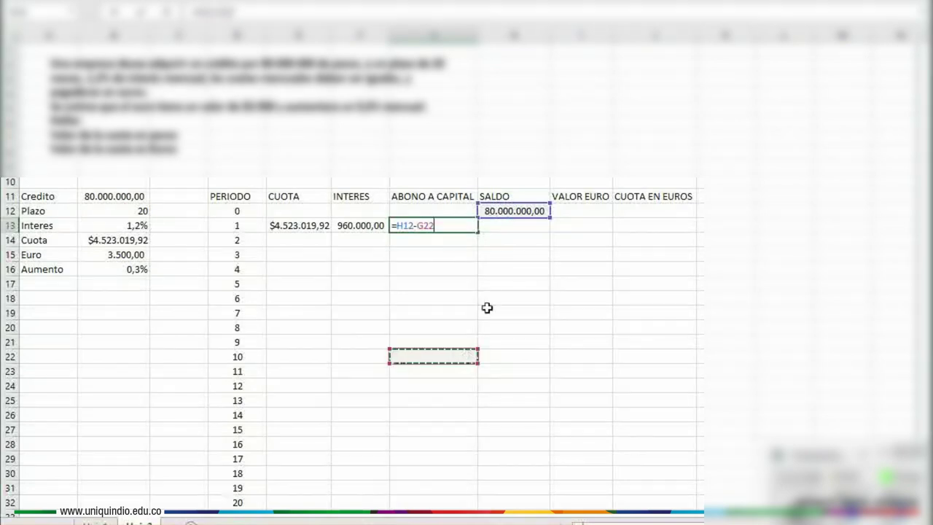
key(Escape)
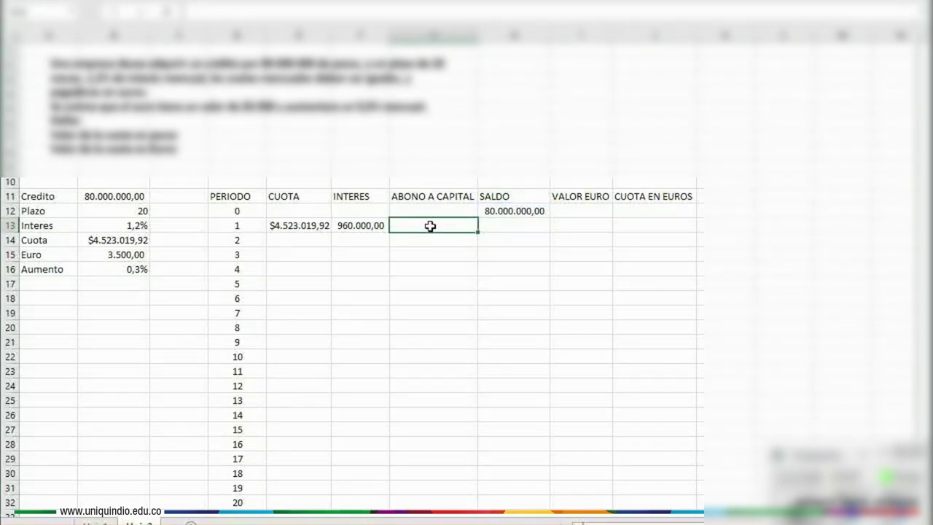
Calculate the period 1 ABONO A CAPITAL in G13 as the instalment minus the interest, =E13-F13
text(=)
click(291, 223)
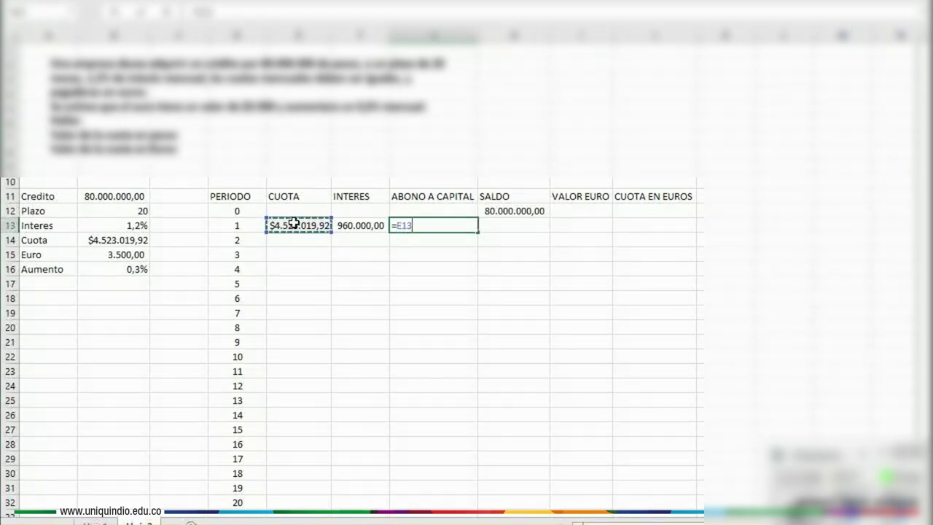
text(-)
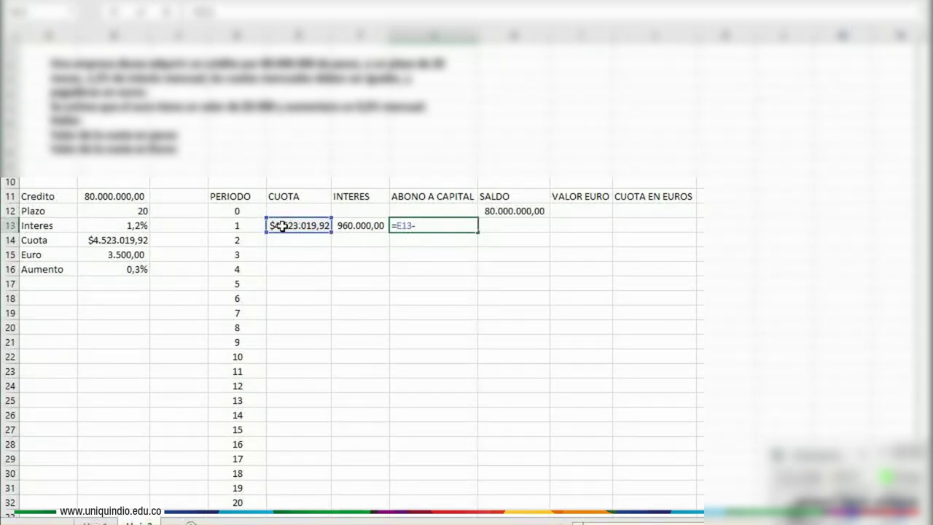
click(370, 227)
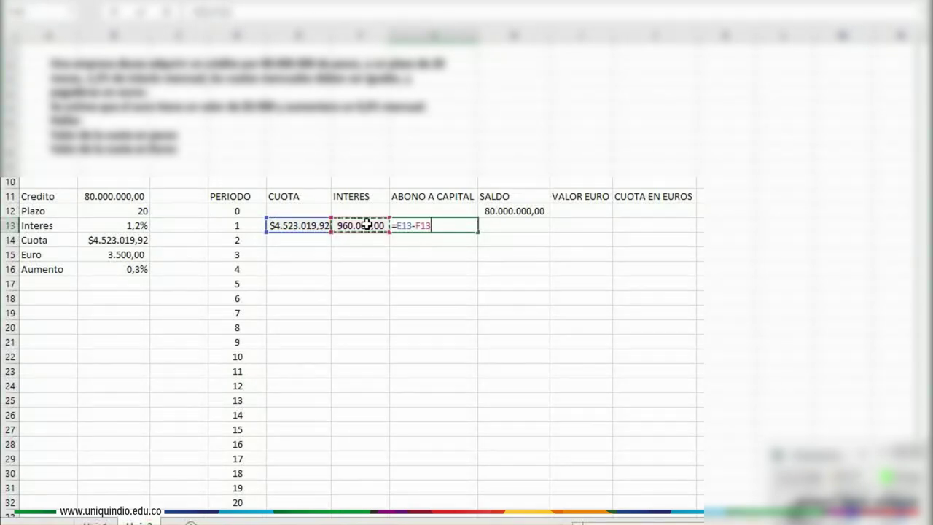
key(Return)
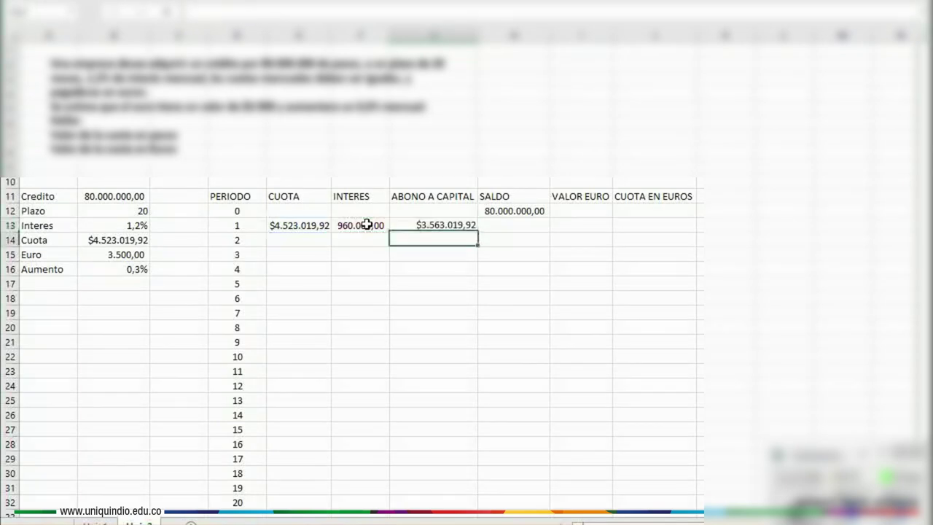
click(452, 226)
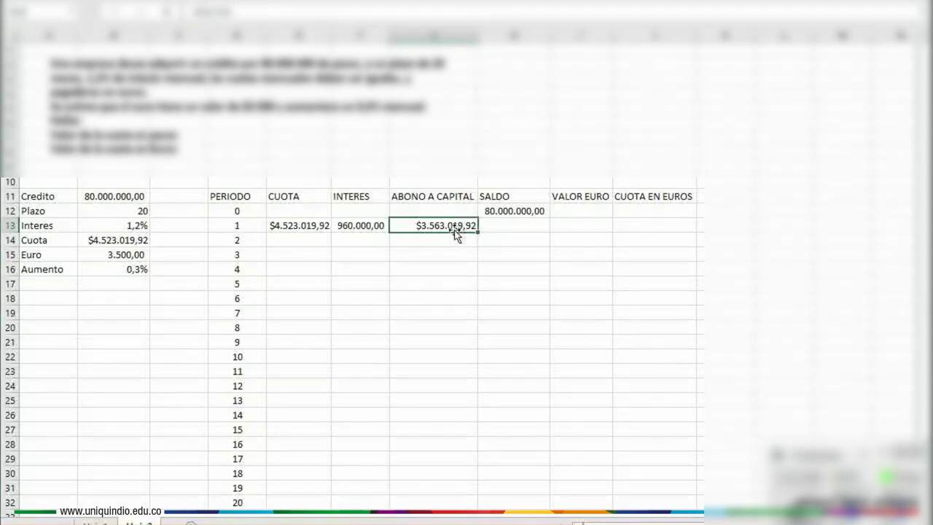
Calculate the period 1 SALDO in H13 as the previous balance minus the capital payment, =H12-G13
click(503, 225)
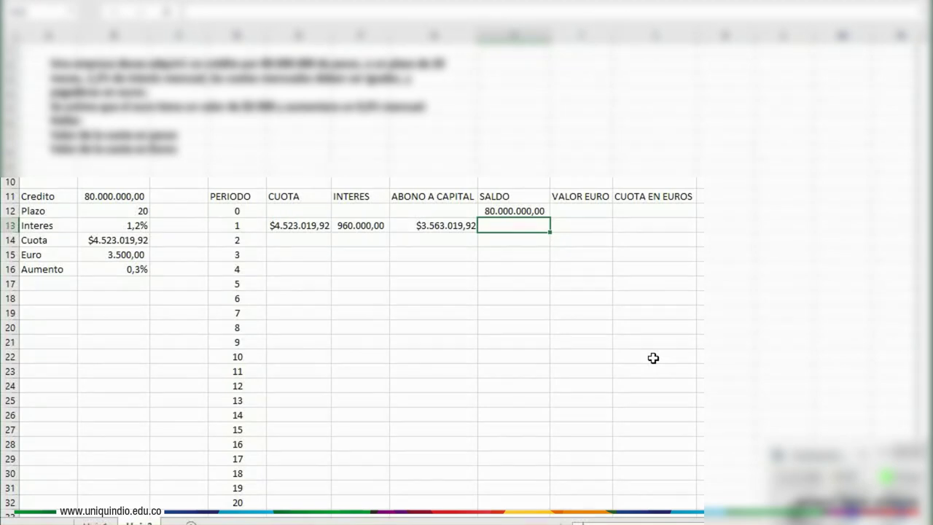
text(=)
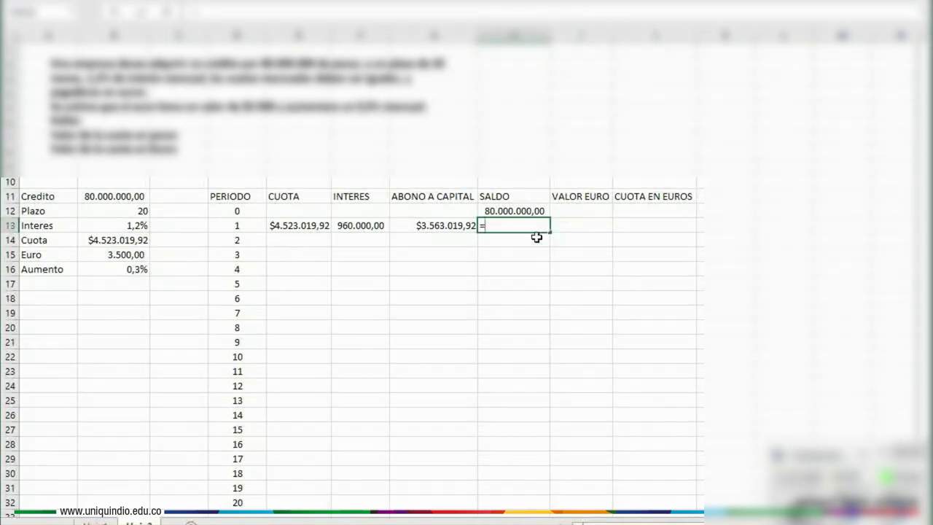
click(515, 210)
text(-)
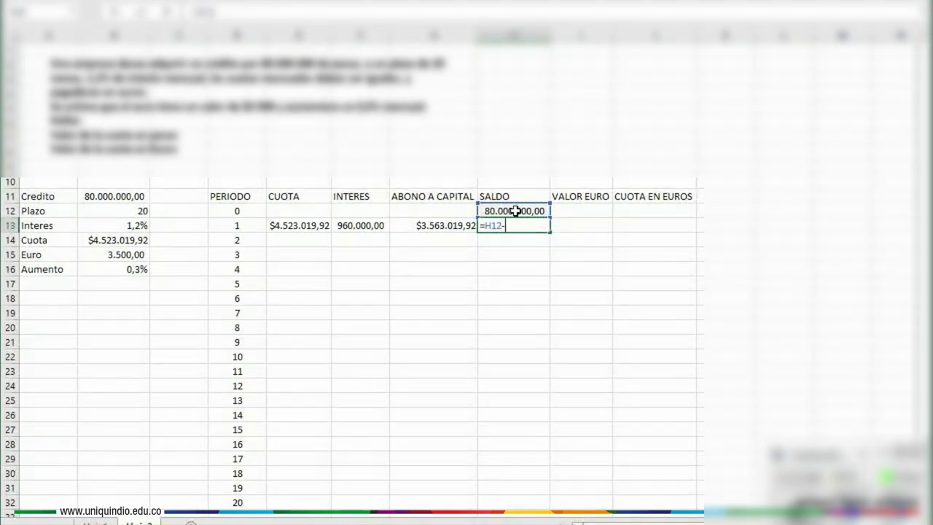
click(429, 225)
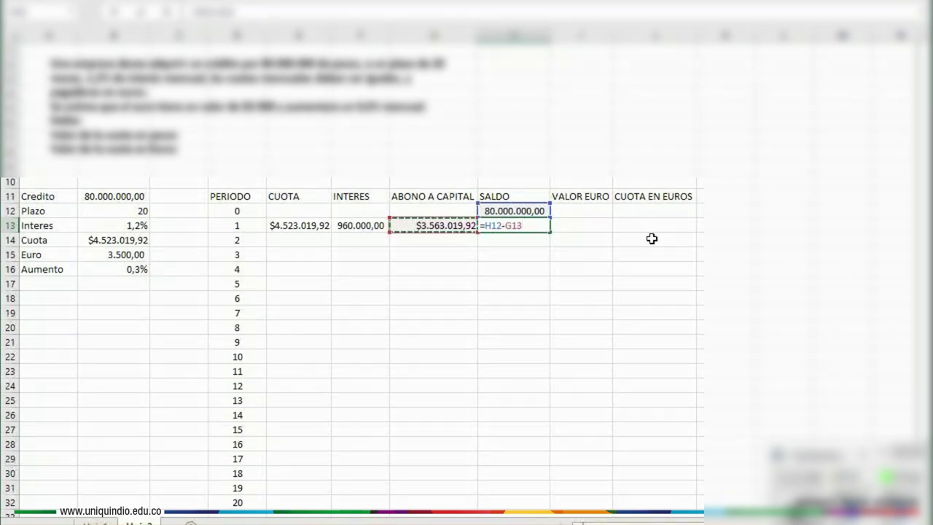
key(Return)
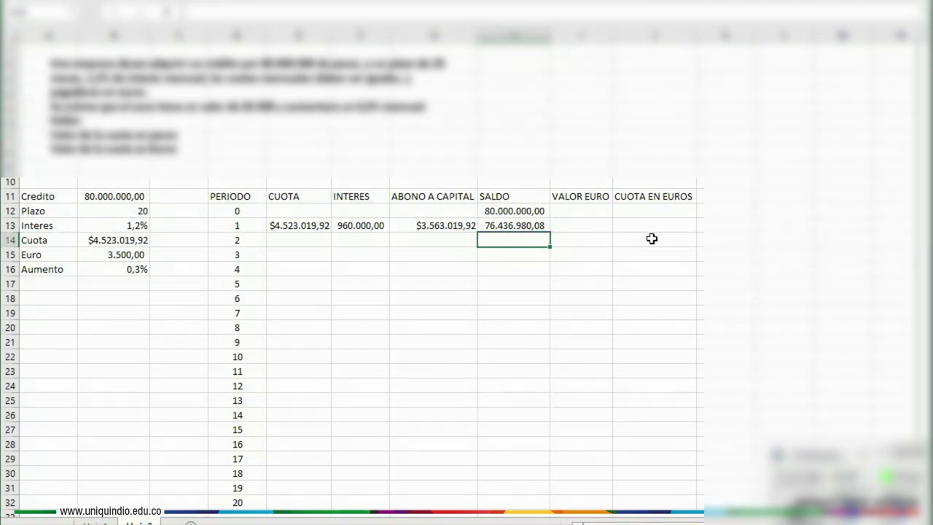
Copy the period 1 formulas in E13:H13 down through period 20 in row 32
click(306, 225)
drag(338, 227, 552, 509)
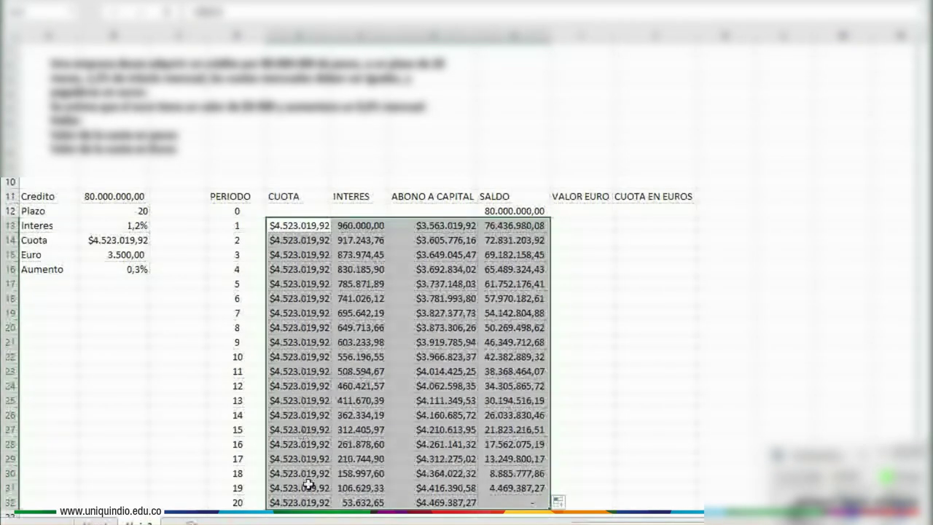
click(629, 434)
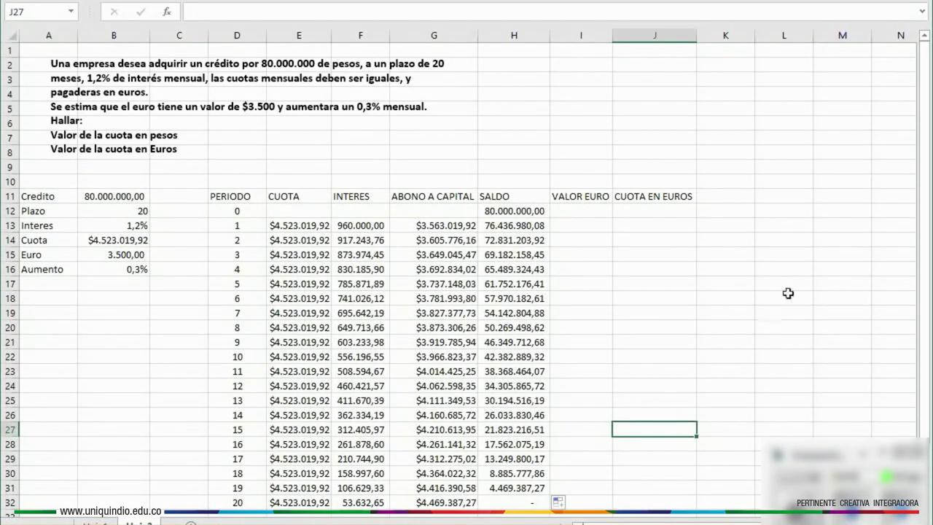
click(783, 253)
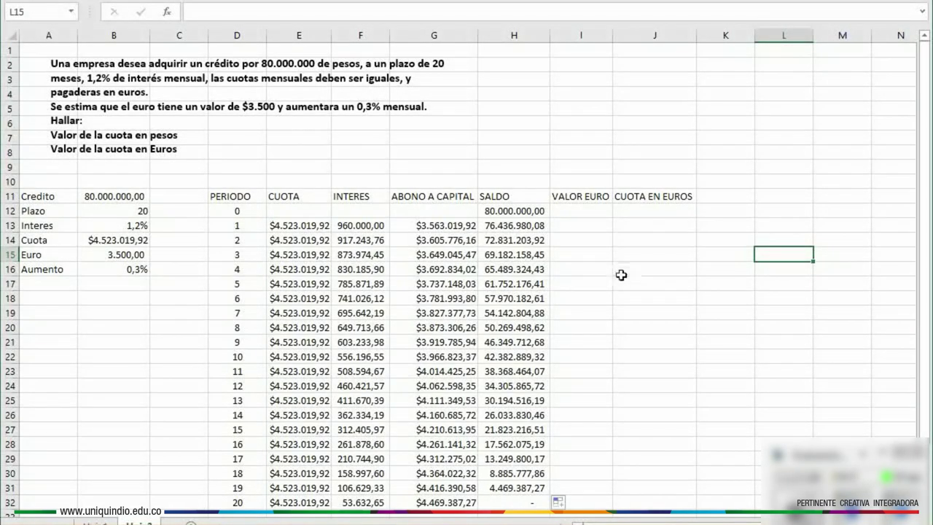
Enter 3500 as the period 1 VALOR EURO in I13
click(570, 225)
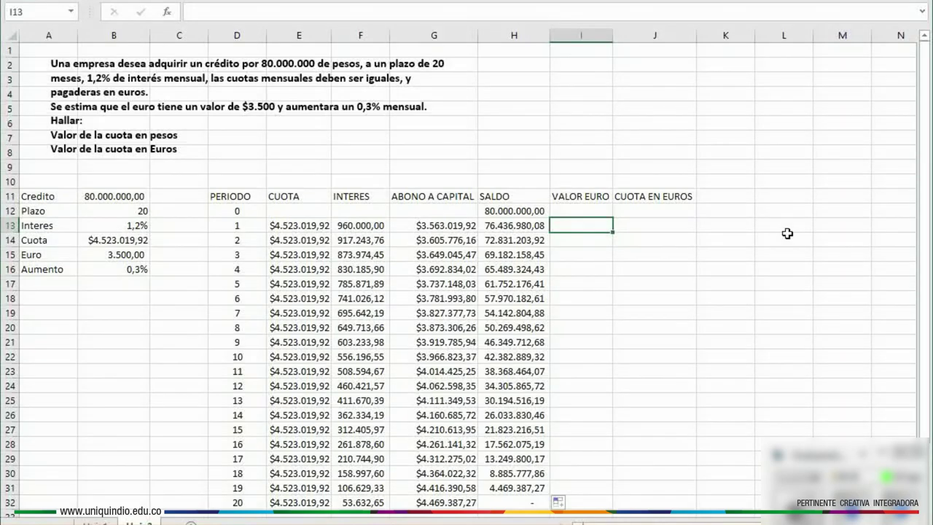
text(3.5)
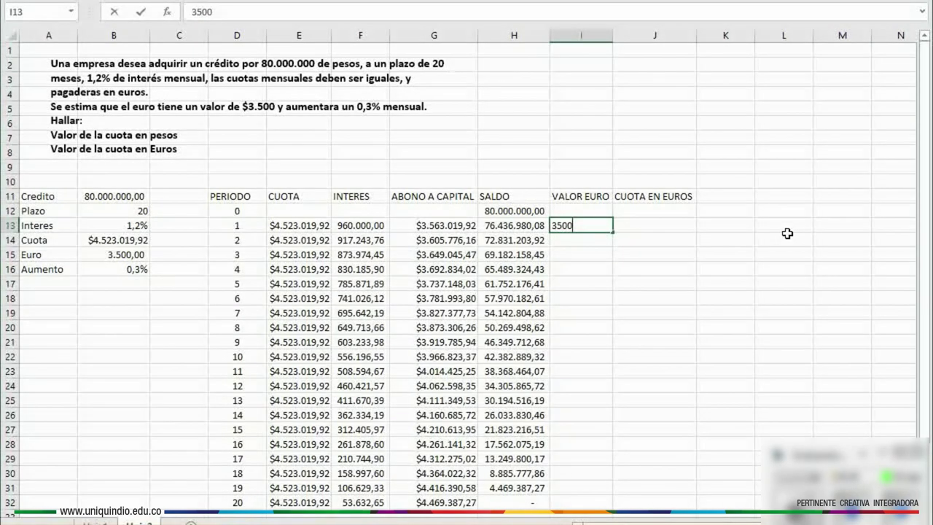
text(00)
click(761, 271)
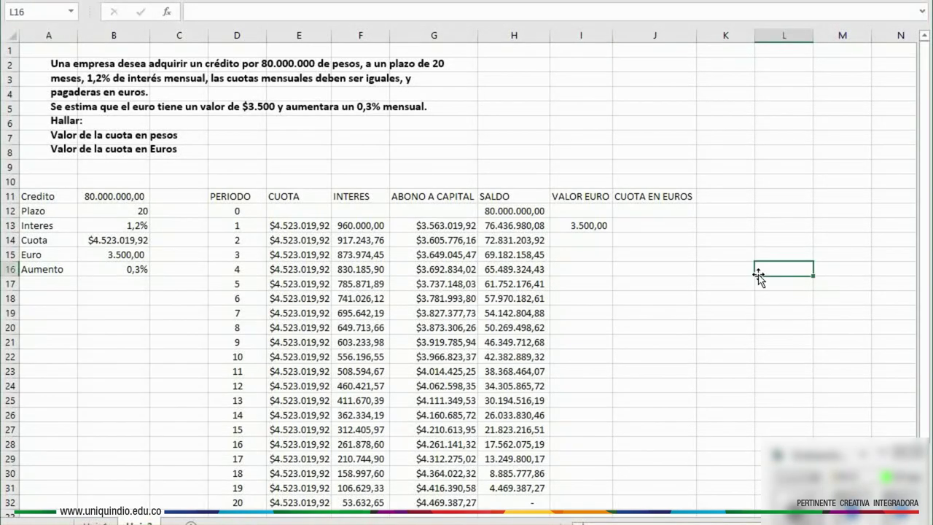
Calculate the period 2 VALOR EURO in I14 with the 0,3% monthly increase, =I13*1,003
click(583, 239)
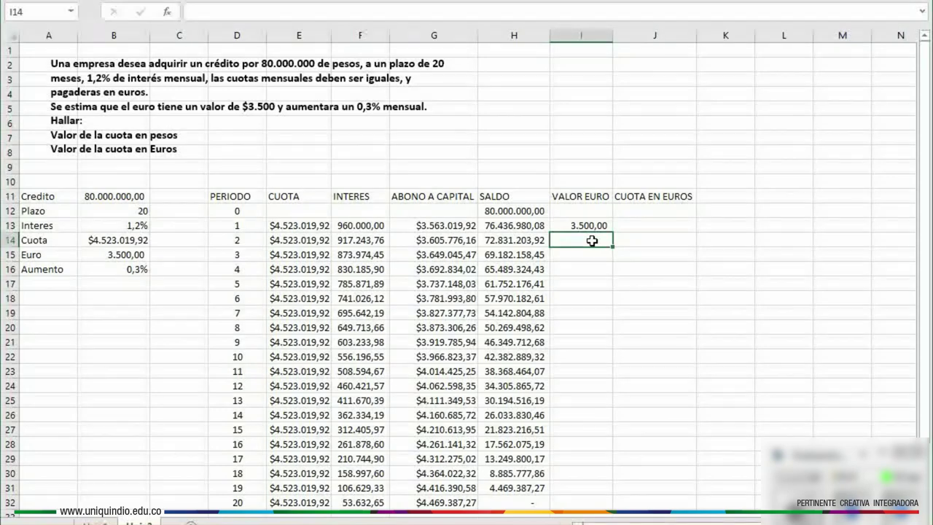
text(=)
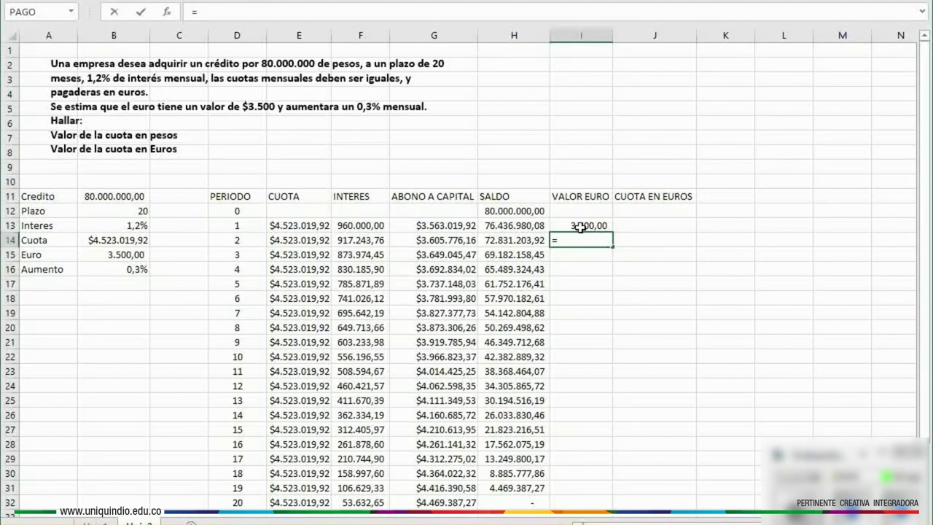
click(577, 224)
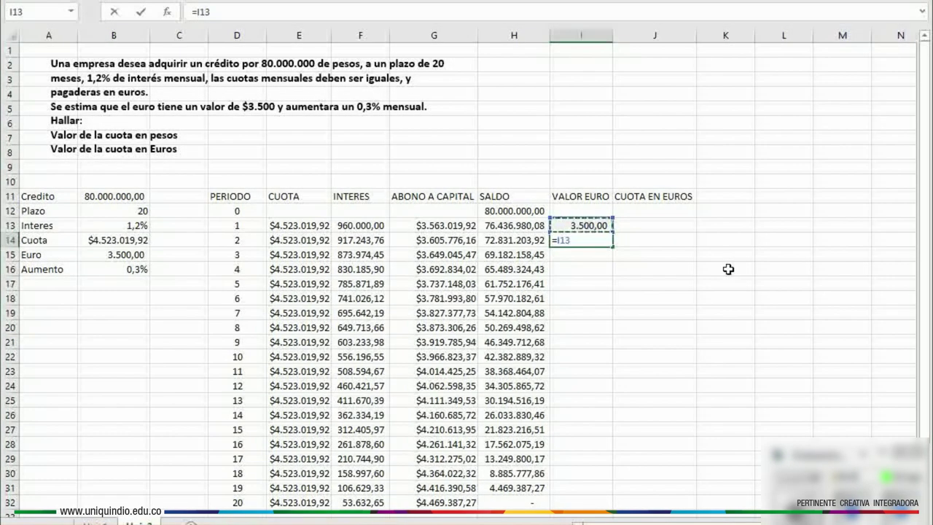
text(*)
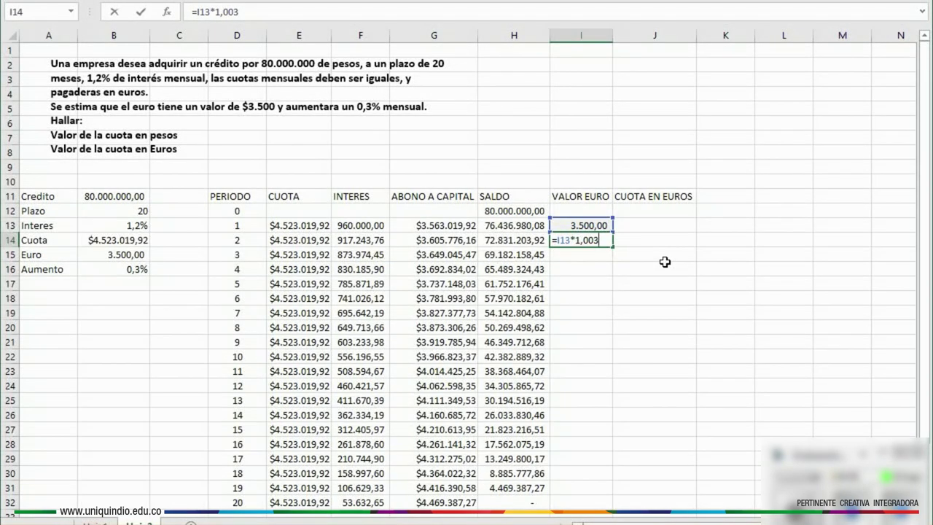
key(Return)
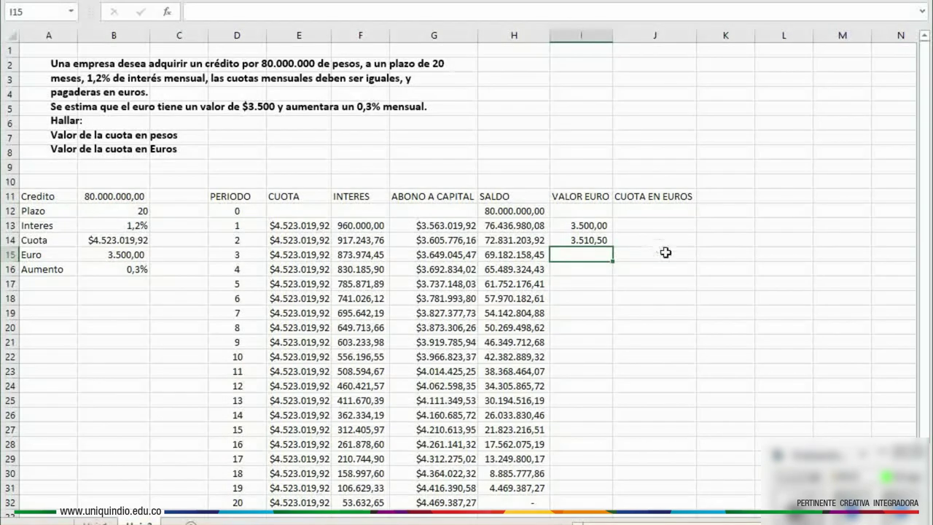
Copy the VALOR EURO formula from I14 down through period 20 in I32
click(587, 240)
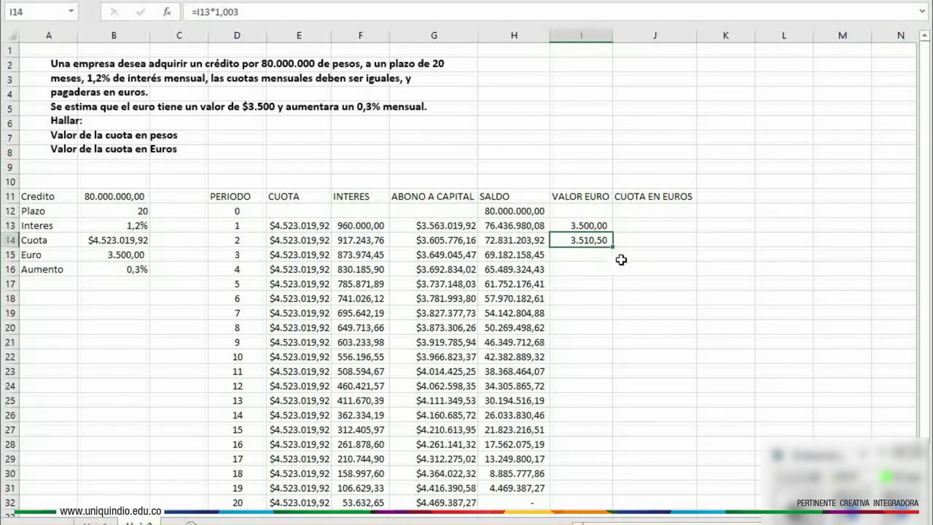
drag(612, 246, 621, 502)
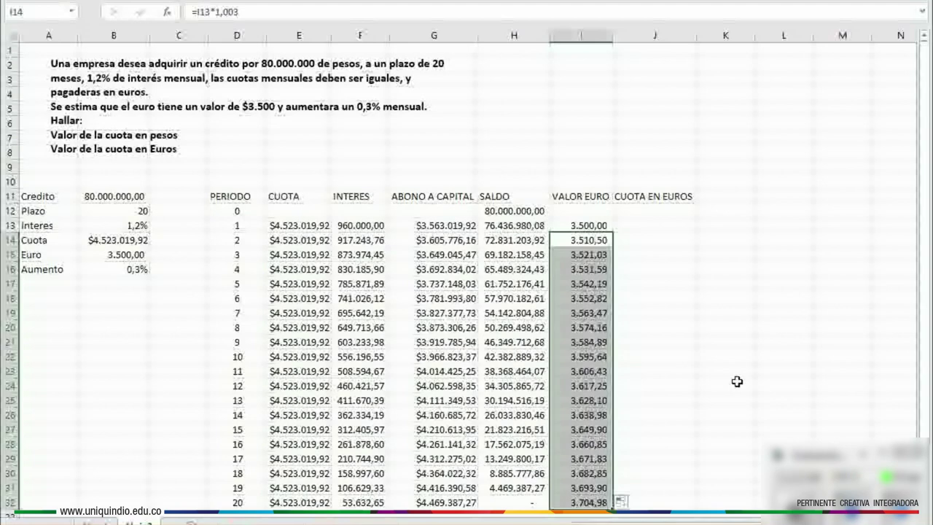
click(720, 284)
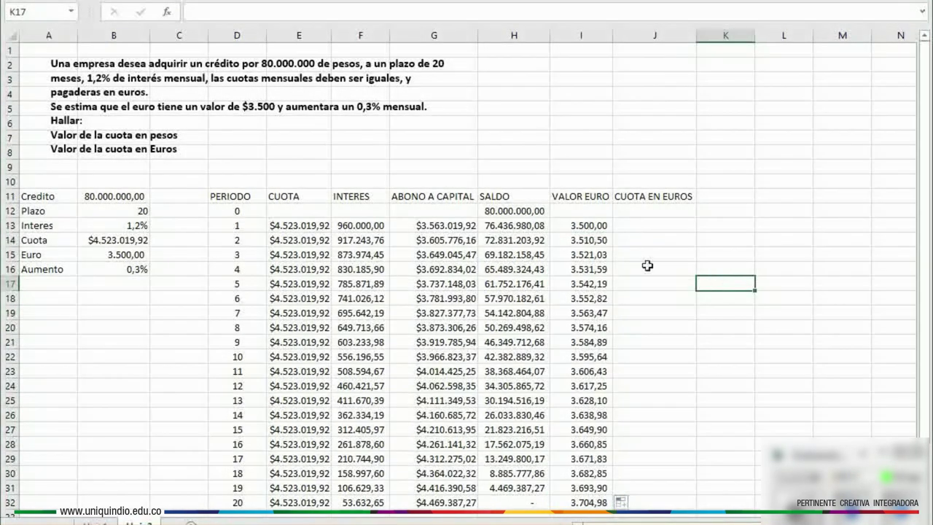
Calculate the period 1 CUOTA EN EUROS in J13 as the instalment divided by the euro value, =E13/I13
click(639, 225)
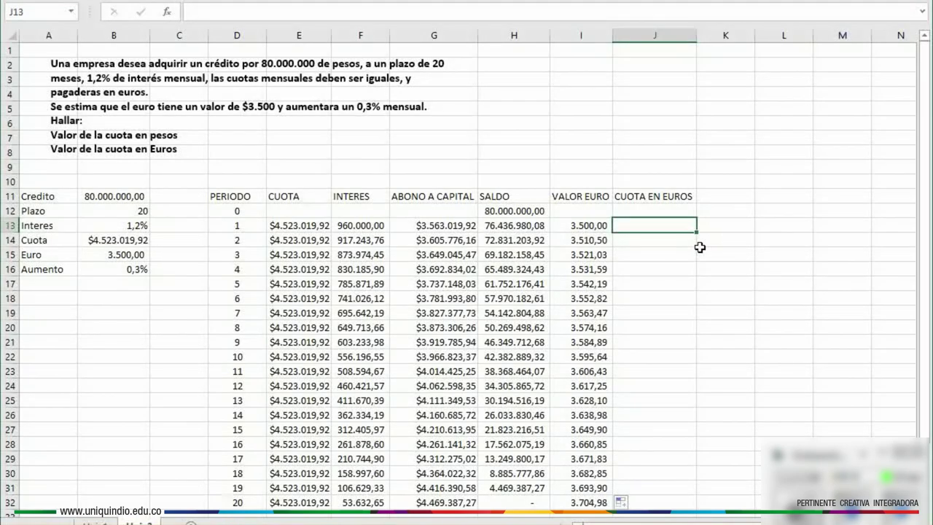
text(=)
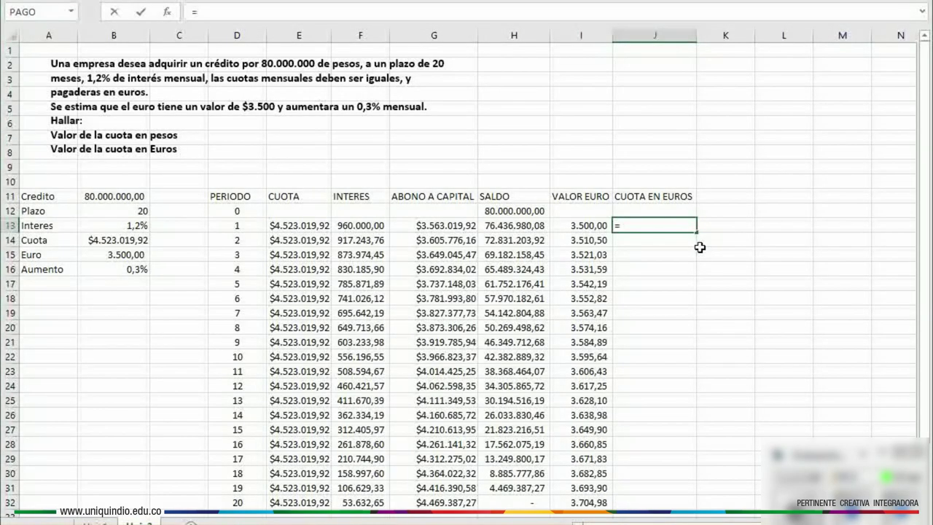
click(309, 225)
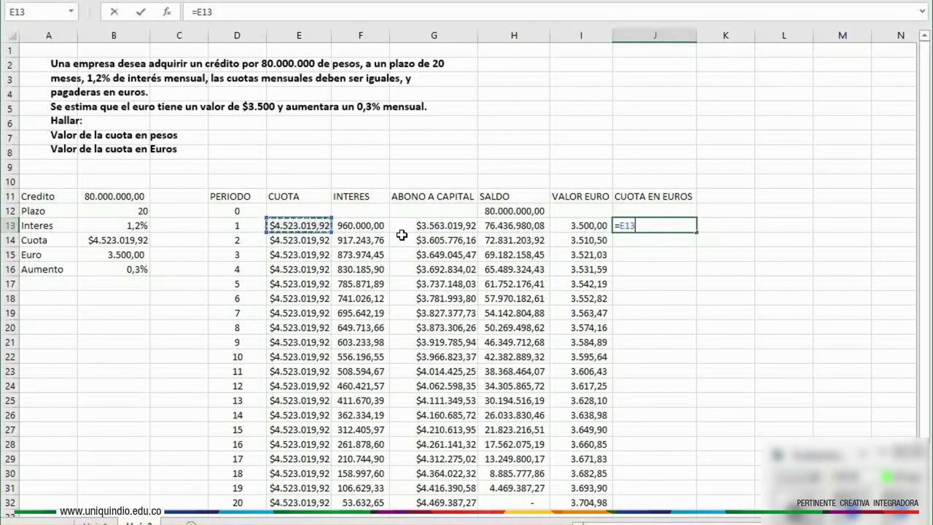
text(/)
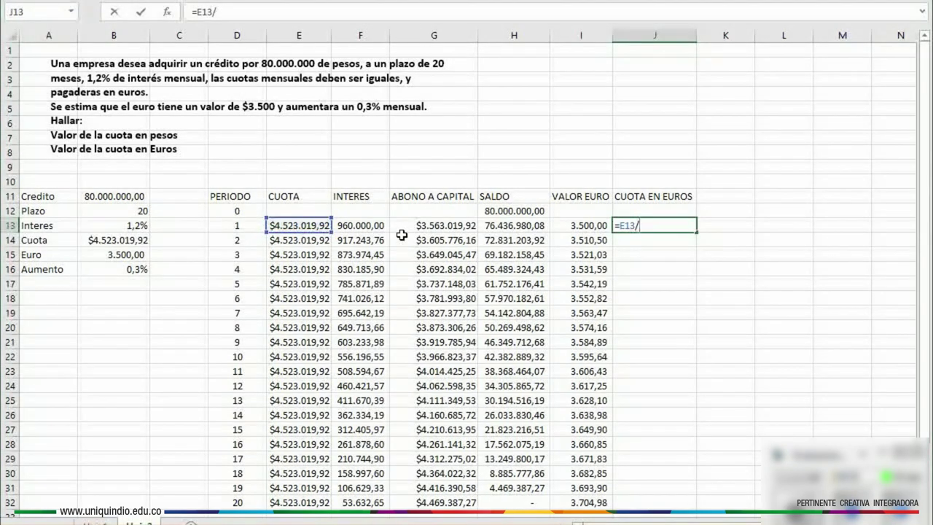
click(589, 225)
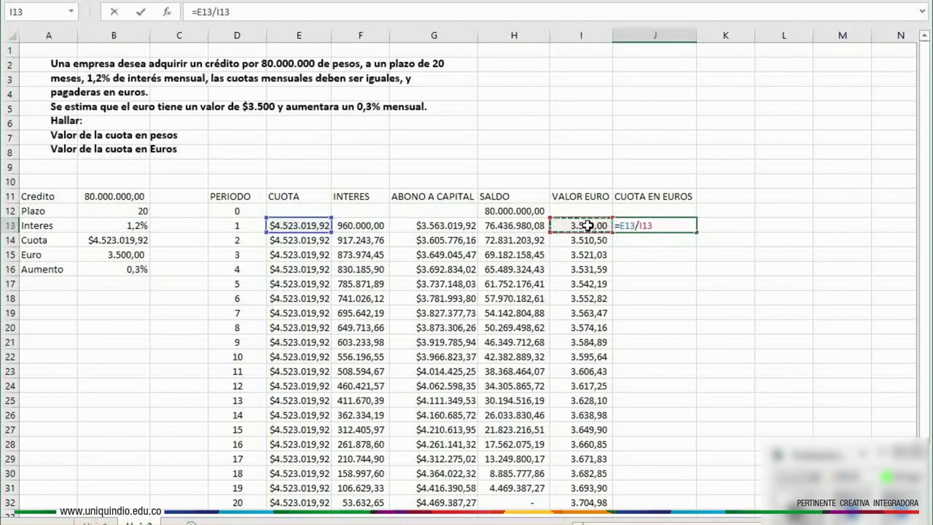
key(Return)
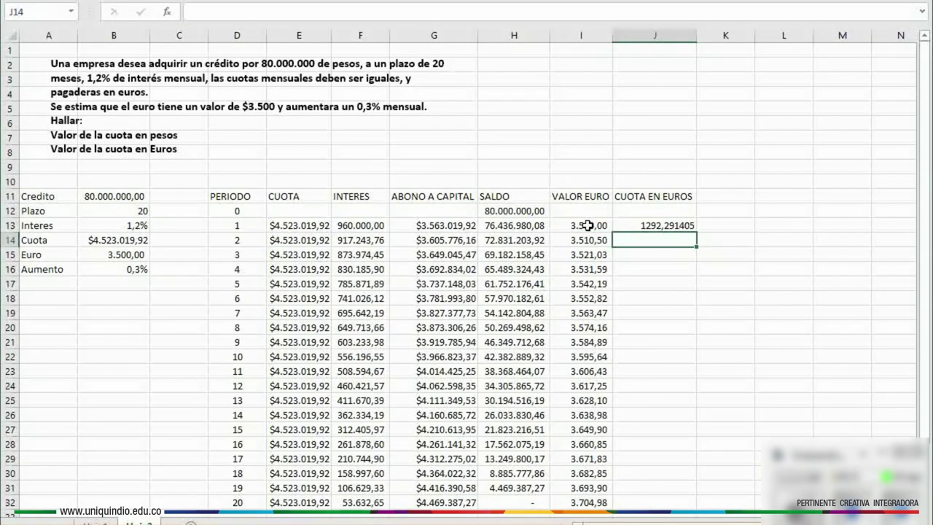
Reduce the period 1 CUOTA EN EUROS in J13 to two decimal places
click(665, 225)
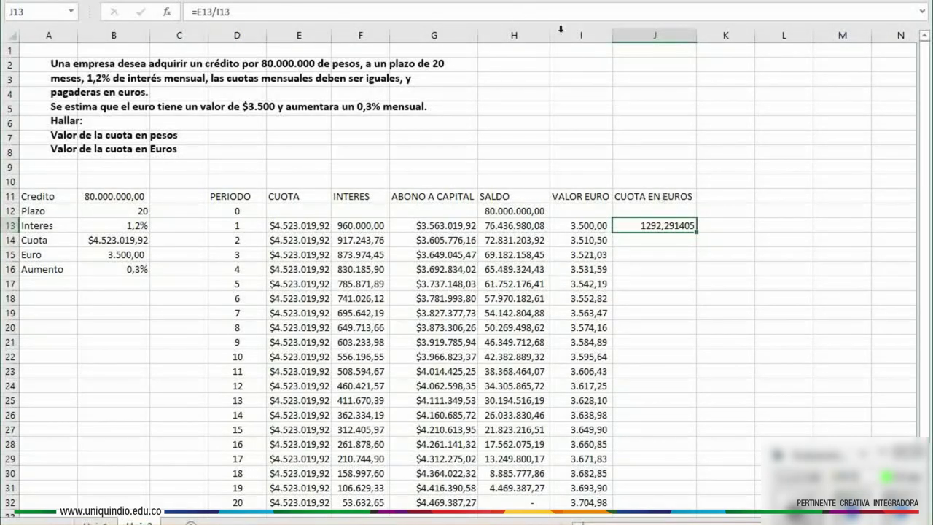
key(alt+h)
key(0)
key(alt+h)
key(9)
key(alt+h)
key(9)
key(alt+h)
key(9)
key(alt+h)
key(9)
key(alt+h)
key(9)
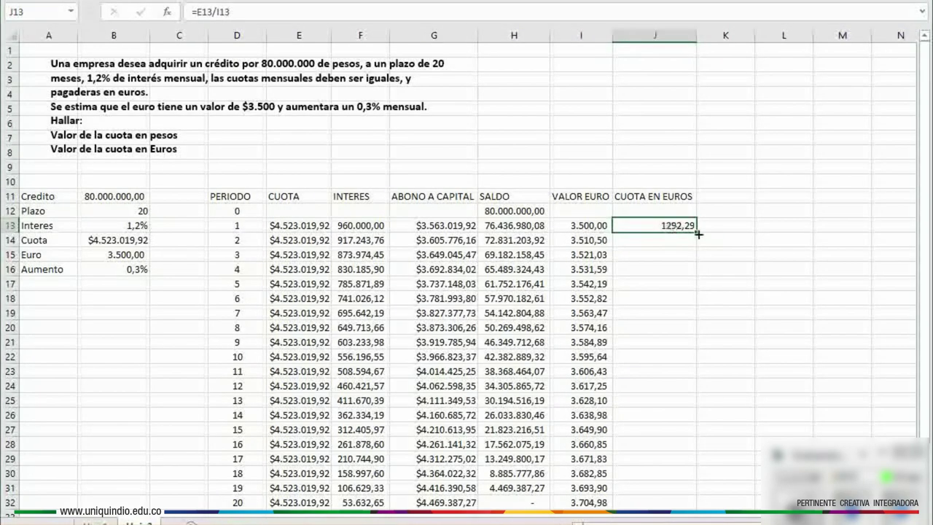
Copy the CUOTA EN EUROS formula from J13 down through period 20 in J32
drag(696, 232, 698, 514)
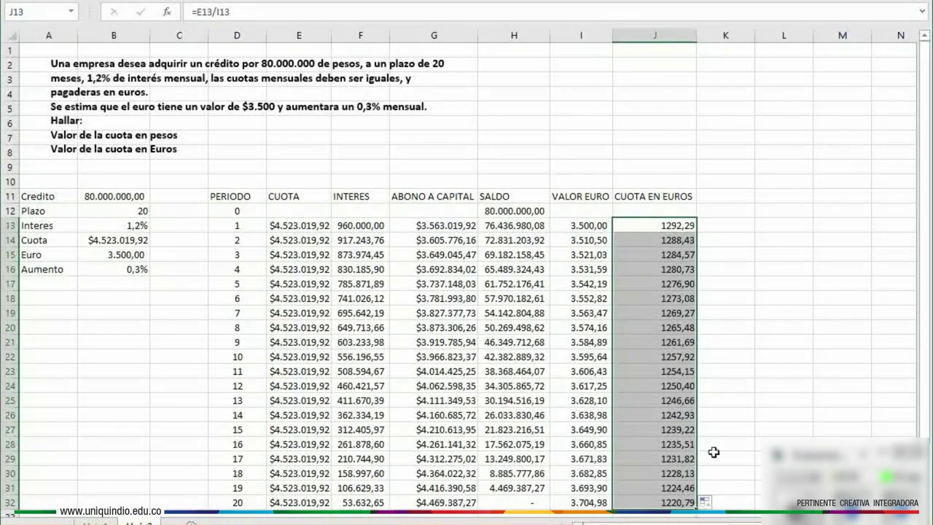
click(800, 319)
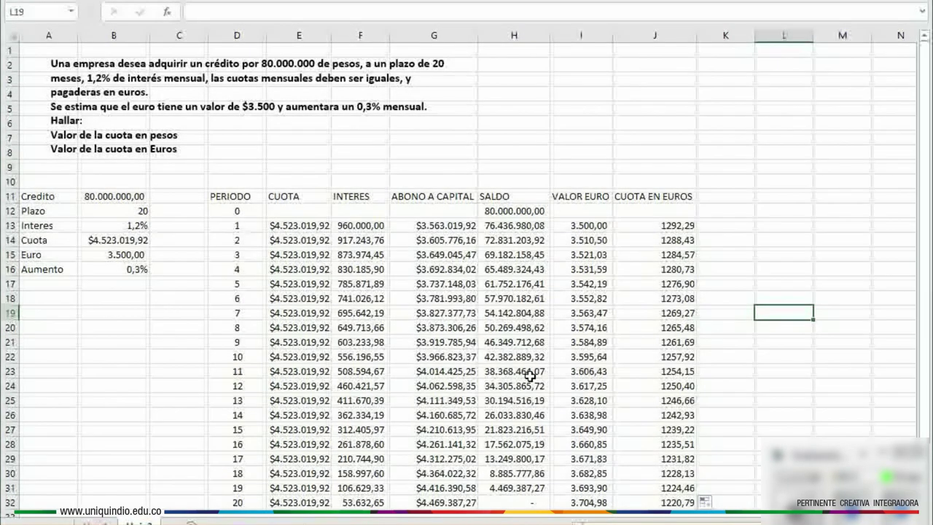
click(723, 372)
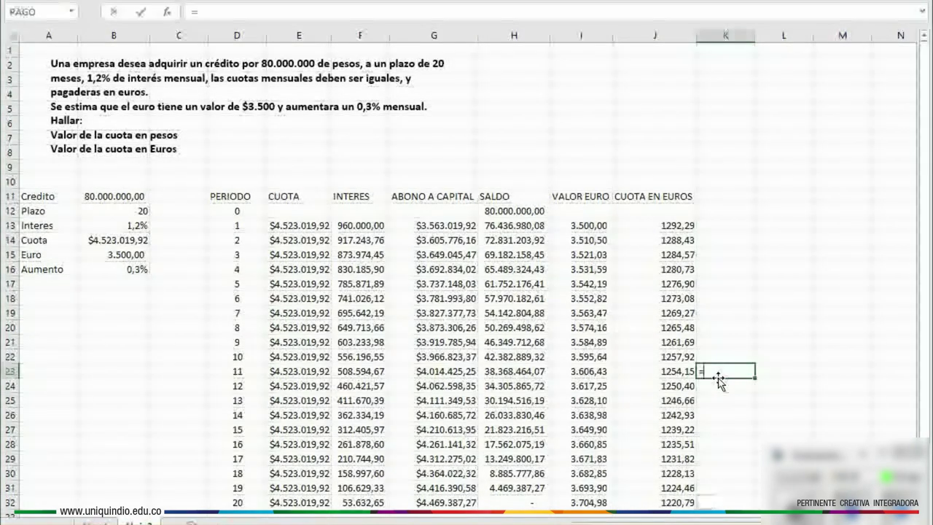
text(=)
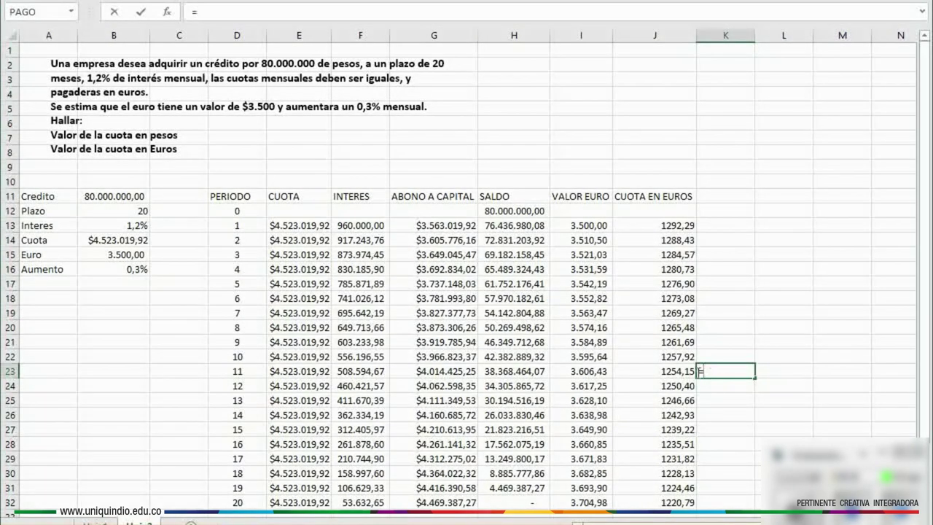
click(509, 372)
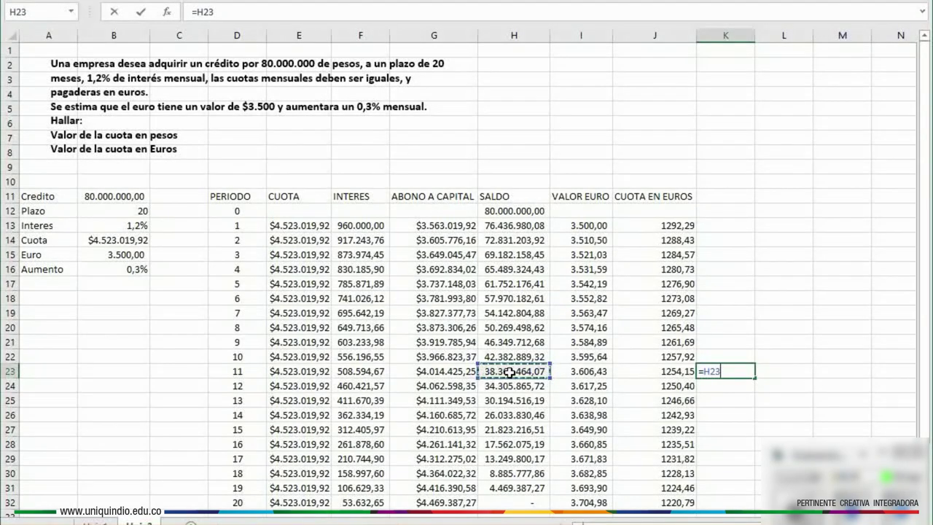
text(/)
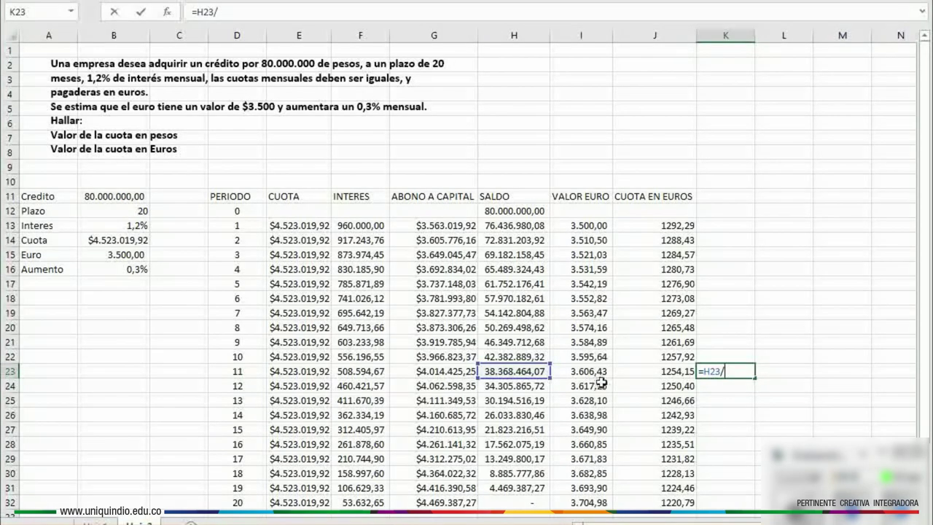
click(606, 374)
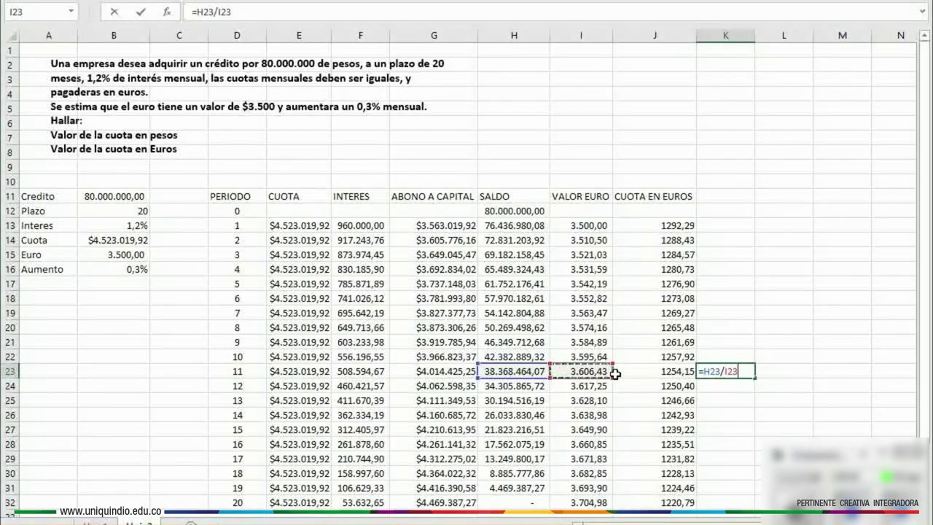
click(783, 355)
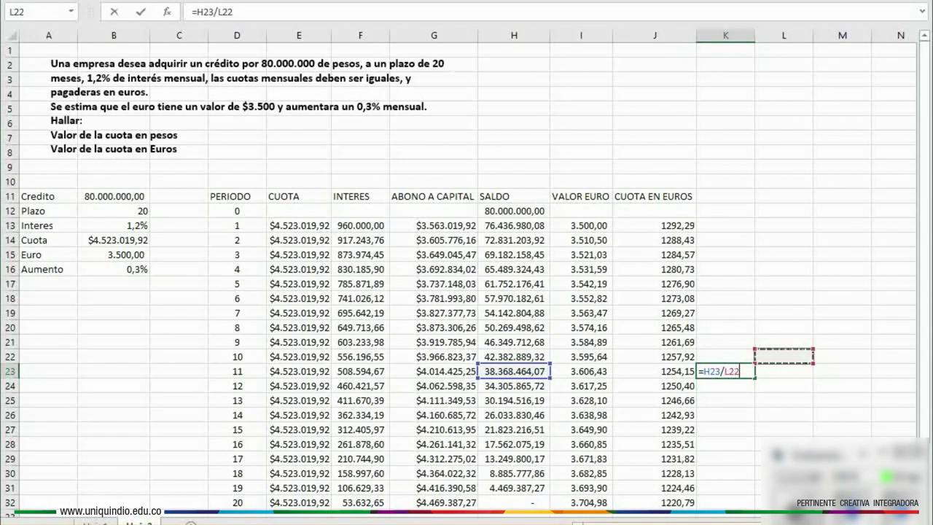
key(Escape)
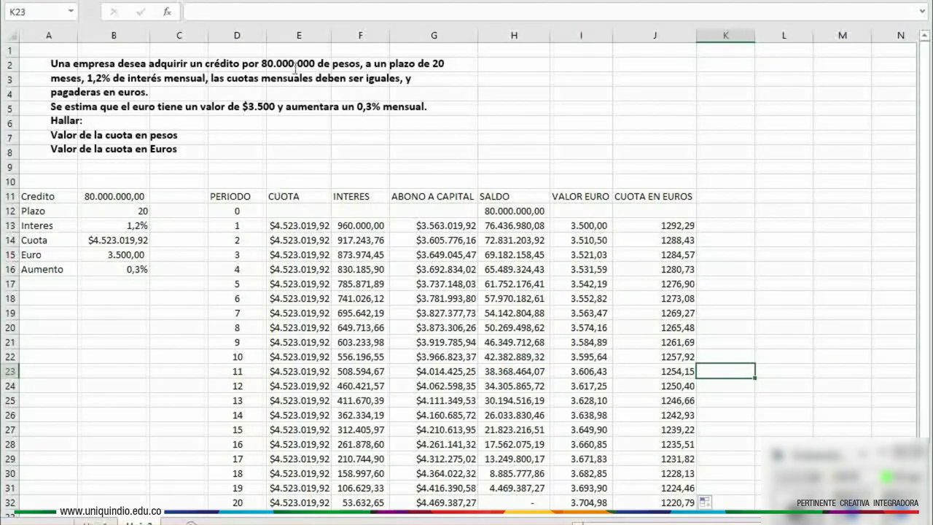
Calculate the period 11 balance in euros in K23 with =H23/I23, and undo the entry
double_click(726, 371)
text(=)
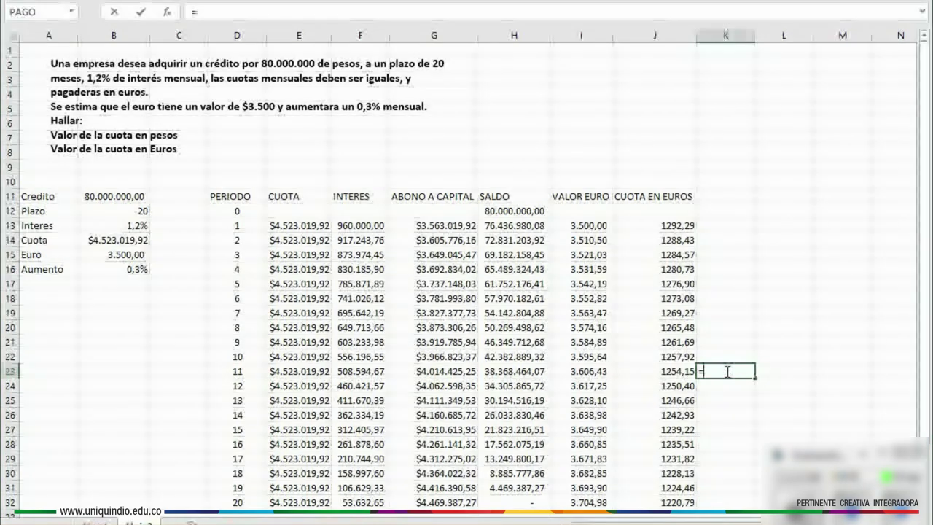
click(507, 372)
text(/)
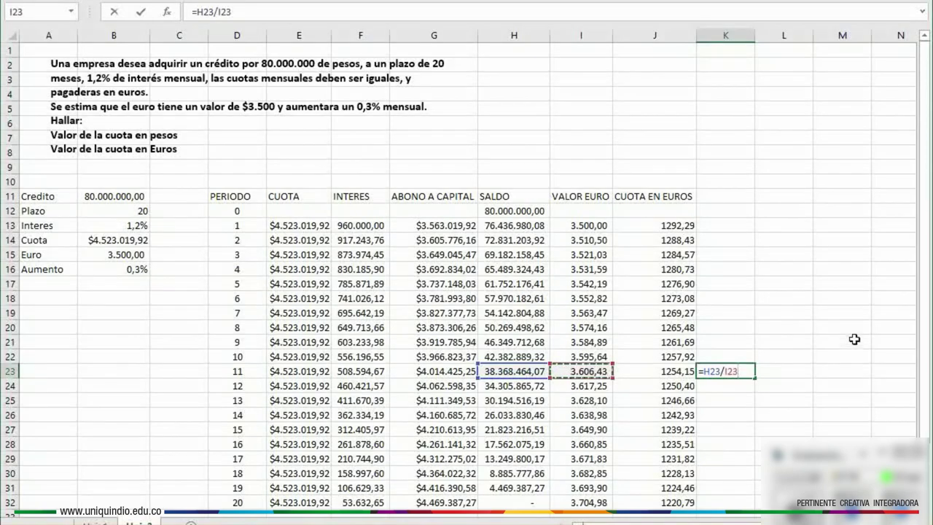
key(Return)
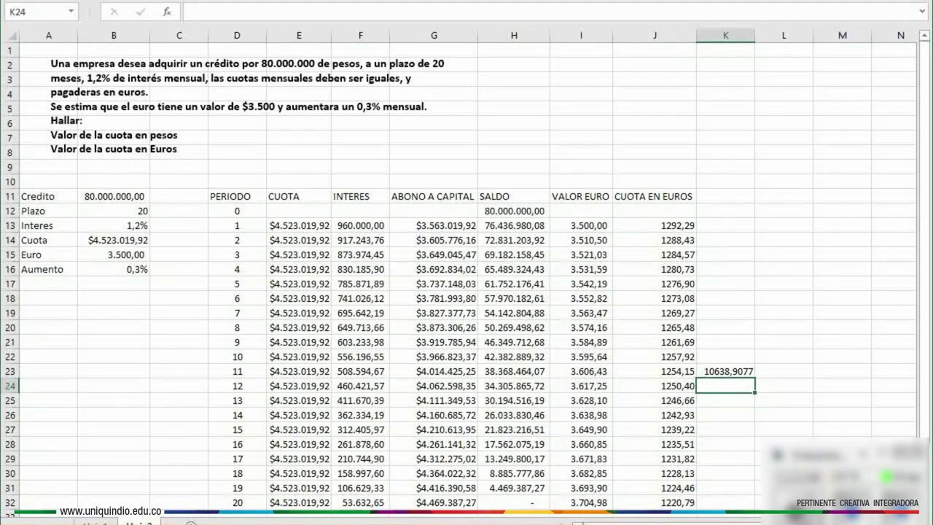
key(ctrl+z)
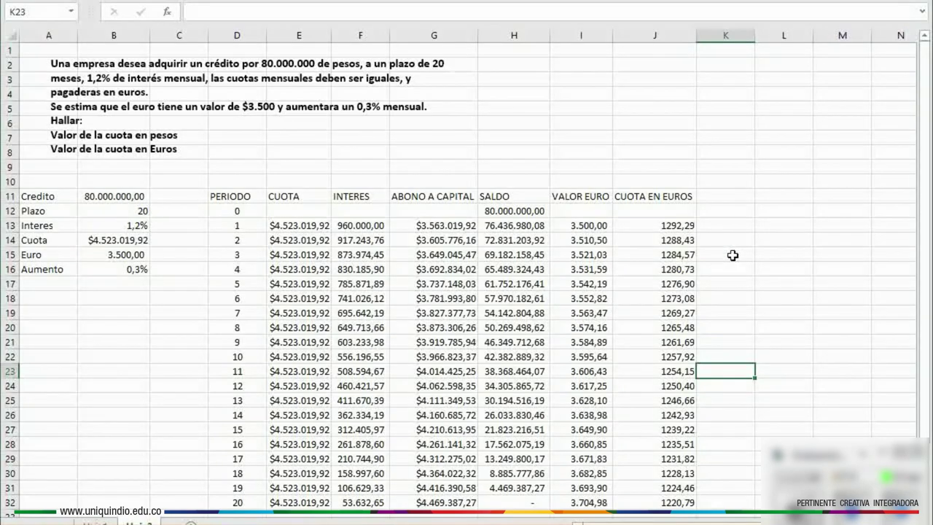
scroll(732, 255, down, 1)
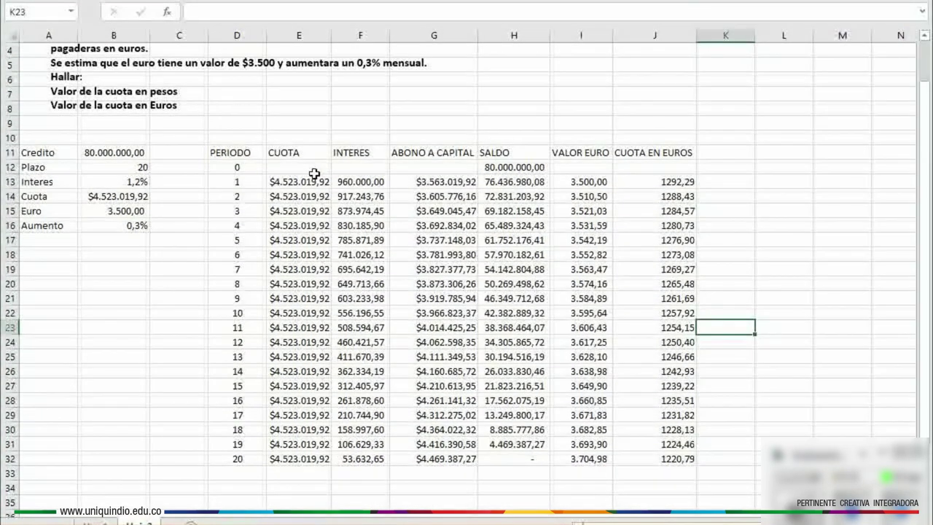